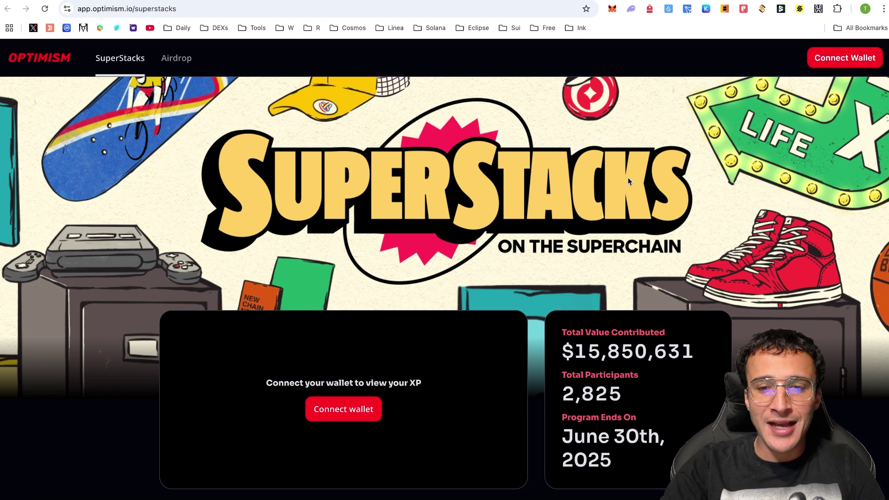
Highlight the campaign stats, including the Total Participants figure 2,825
{"action": "scroll", "coordinate": [550, 188], "scroll_direction": "down", "scroll_amount": 2}
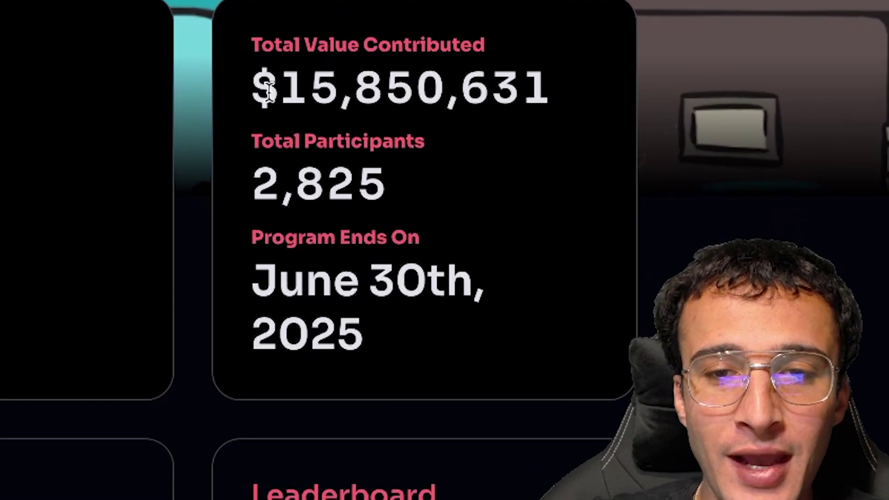
{"action": "left_click_drag", "start_coordinate": [277, 90], "coordinate": [445, 90]}
{"action": "scroll", "coordinate": [444, 86], "scroll_direction": "down", "scroll_amount": 1}
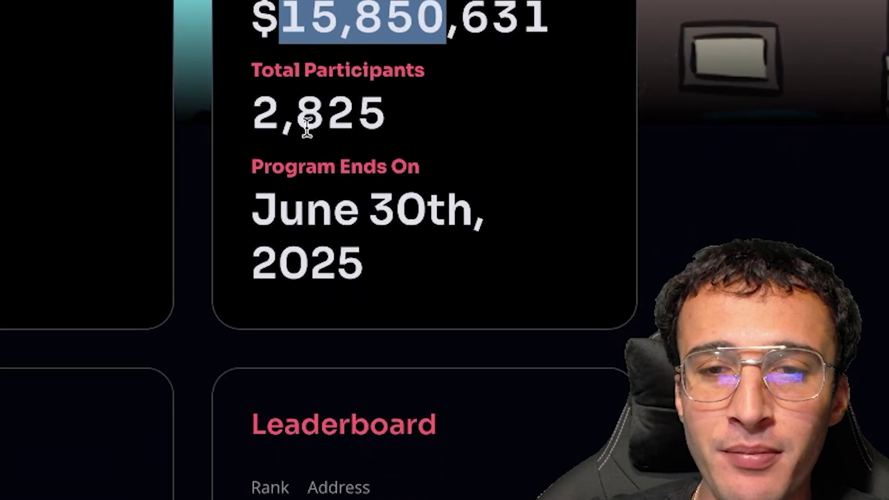
{"action": "left_click_drag", "start_coordinate": [255, 141], "coordinate": [402, 141]}
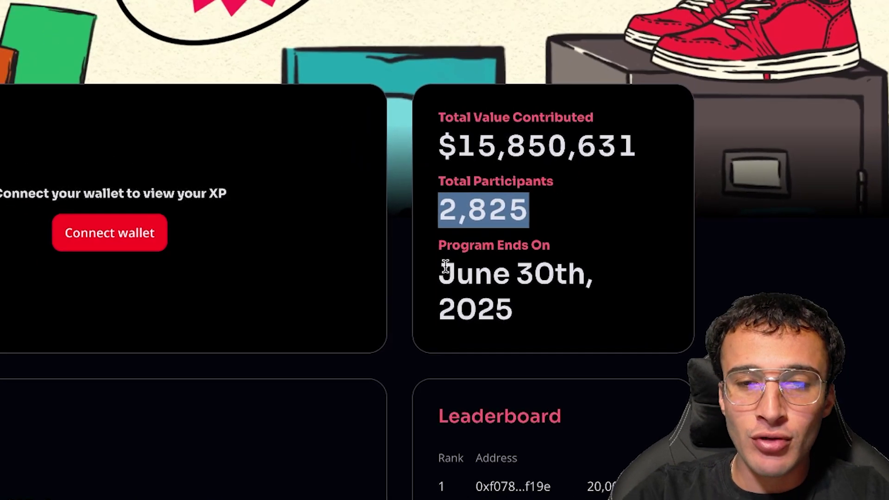
Scroll past the Velodrome pools down to the About SuperStacks section
{"action": "scroll", "coordinate": [570, 299], "scroll_direction": "down", "scroll_amount": 5}
{"action": "scroll", "coordinate": [743, 295], "scroll_direction": "down", "scroll_amount": 9}
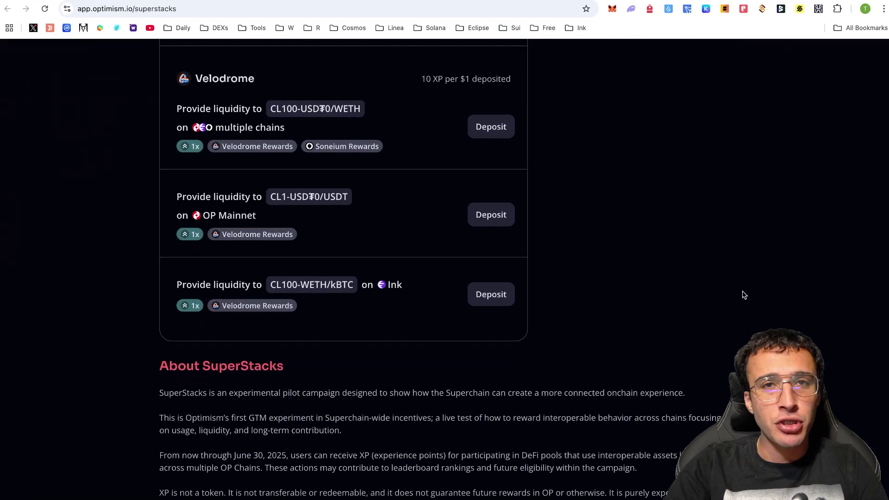
{"action": "scroll", "coordinate": [744, 294], "scroll_direction": "down", "scroll_amount": 2}
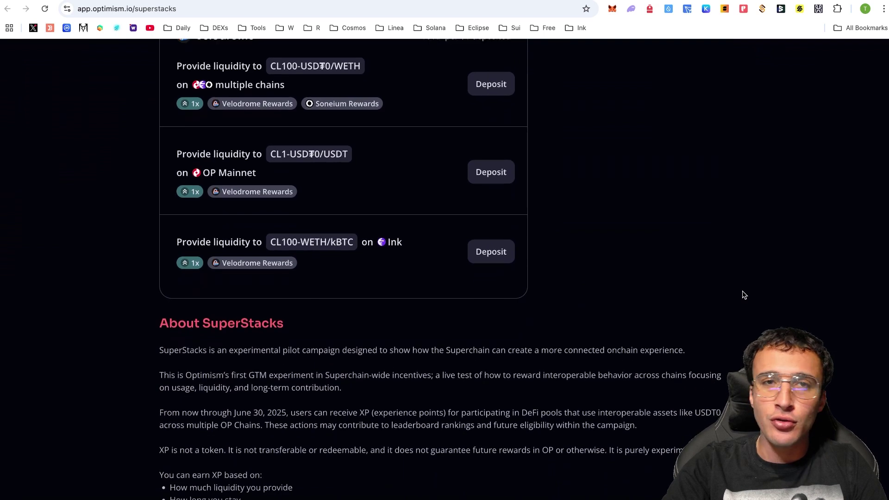
{"action": "scroll", "coordinate": [744, 295], "scroll_direction": "down", "scroll_amount": 2}
{"action": "scroll", "coordinate": [743, 294], "scroll_direction": "down", "scroll_amount": 8}
{"action": "scroll", "coordinate": [743, 295], "scroll_direction": "down", "scroll_amount": 2}
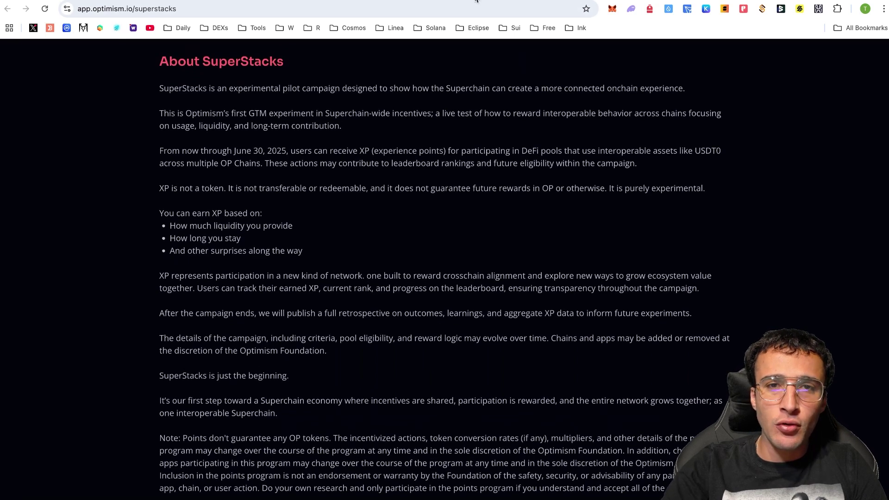
{"action": "left_click", "coordinate": [476, 0]}
{"action": "left_click", "coordinate": [500, 233]}
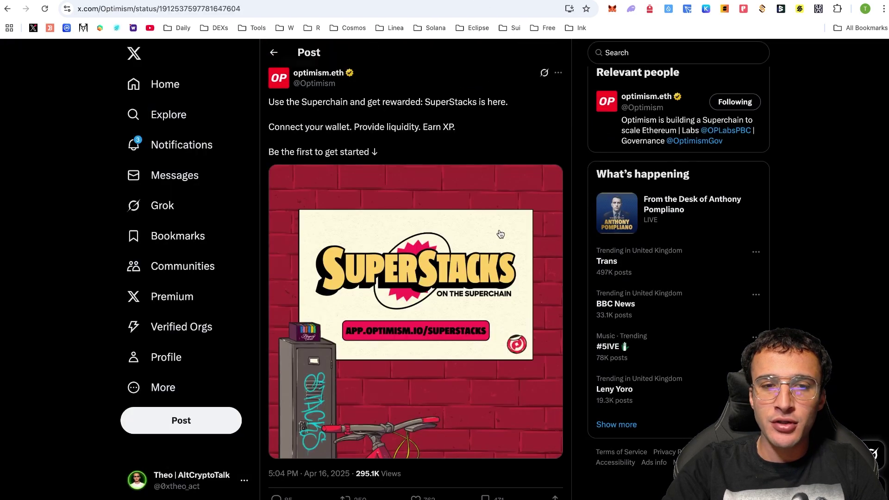
{"action": "left_click", "coordinate": [379, 3]}
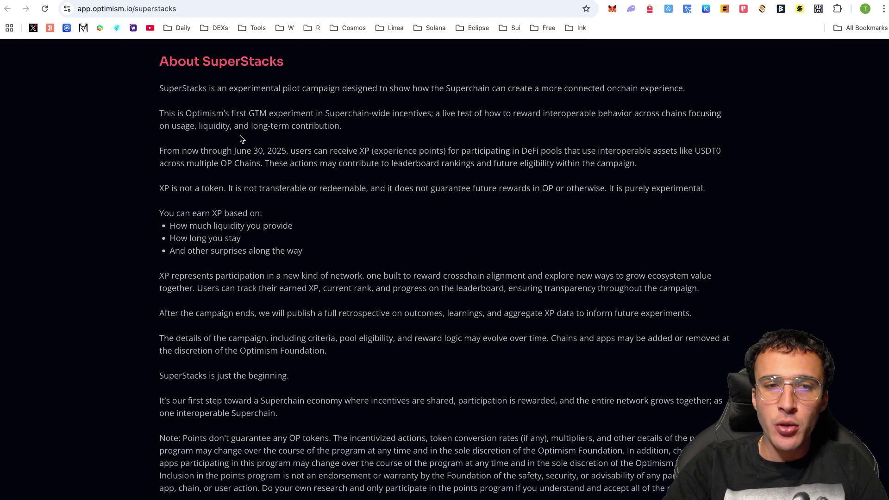
Read down the About SuperStacks text to the disclaimer that points don't guarantee OP tokens
{"action": "scroll", "coordinate": [299, 131], "scroll_direction": "down", "scroll_amount": 1}
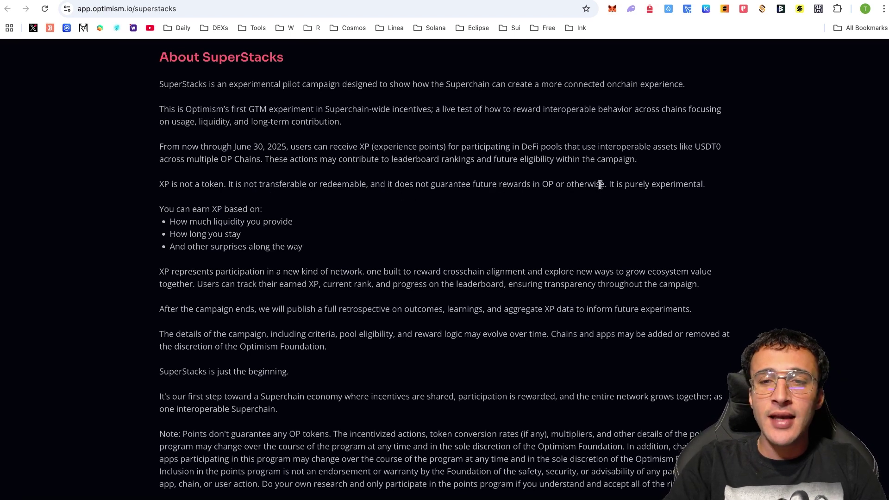
{"action": "scroll", "coordinate": [279, 193], "scroll_direction": "down", "scroll_amount": 3}
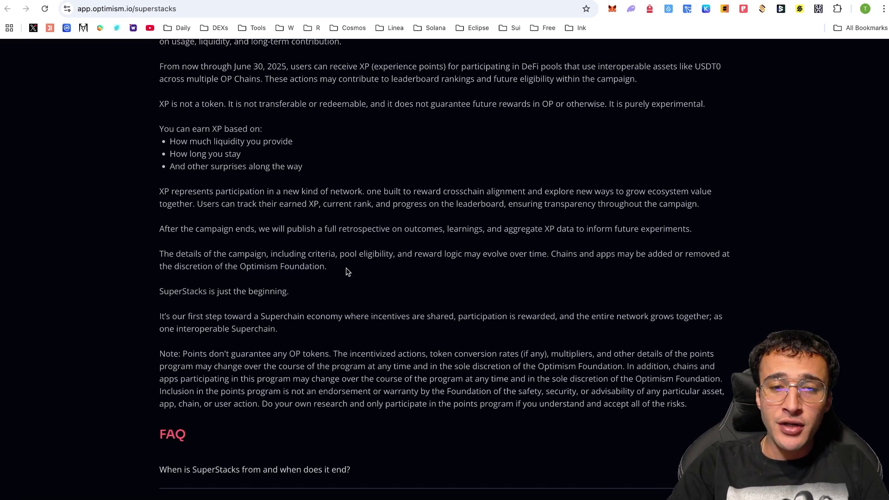
Scroll through the FAQ questions, then back up to the Get started and Leaderboard cards
{"action": "scroll", "coordinate": [348, 272], "scroll_direction": "down", "scroll_amount": 1}
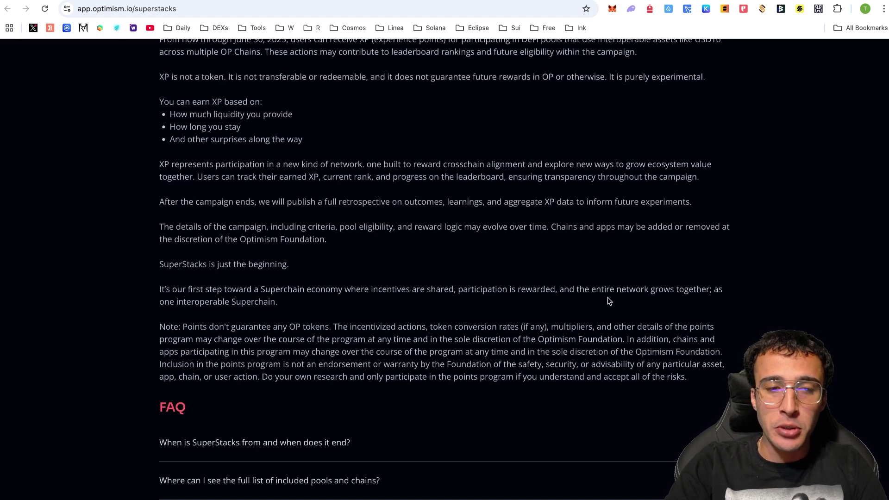
{"action": "scroll", "coordinate": [537, 293], "scroll_direction": "down", "scroll_amount": 4}
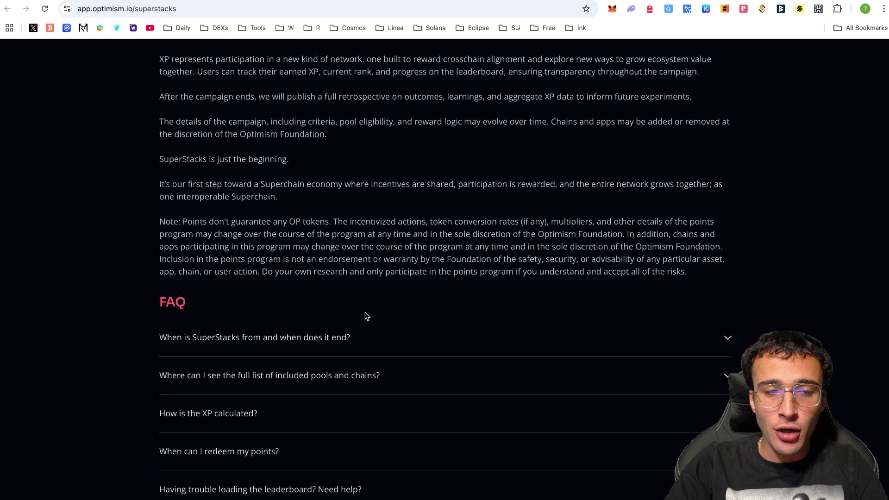
{"action": "scroll", "coordinate": [368, 308], "scroll_direction": "down", "scroll_amount": 1}
{"action": "scroll", "coordinate": [762, 321], "scroll_direction": "up", "scroll_amount": 20}
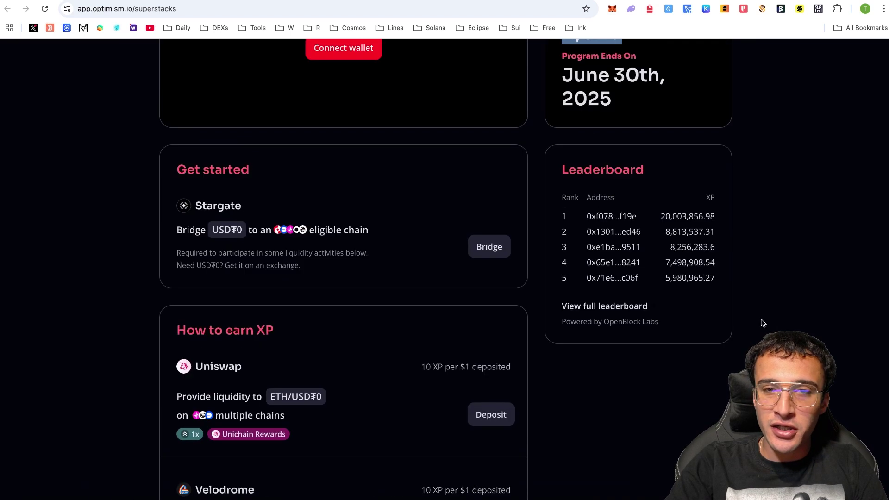
Clear the stats highlight and switch the MetaMask network to Base Mainnet
{"action": "left_click", "coordinate": [760, 319]}
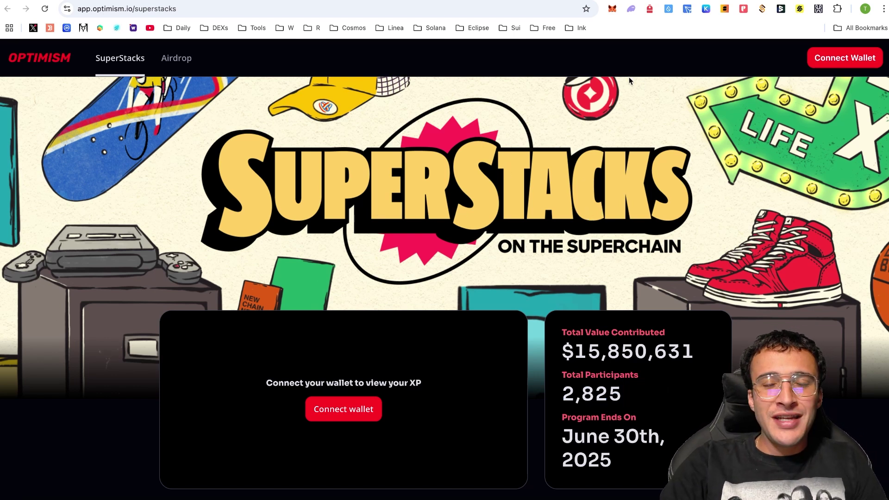
{"action": "left_click", "coordinate": [612, 9]}
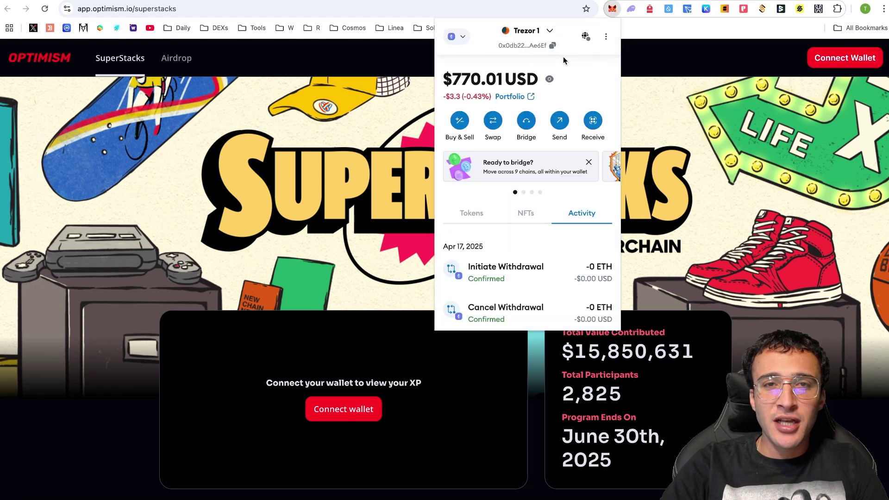
{"action": "left_click", "coordinate": [457, 36]}
{"action": "scroll", "coordinate": [535, 92], "scroll_direction": "up", "scroll_amount": 3}
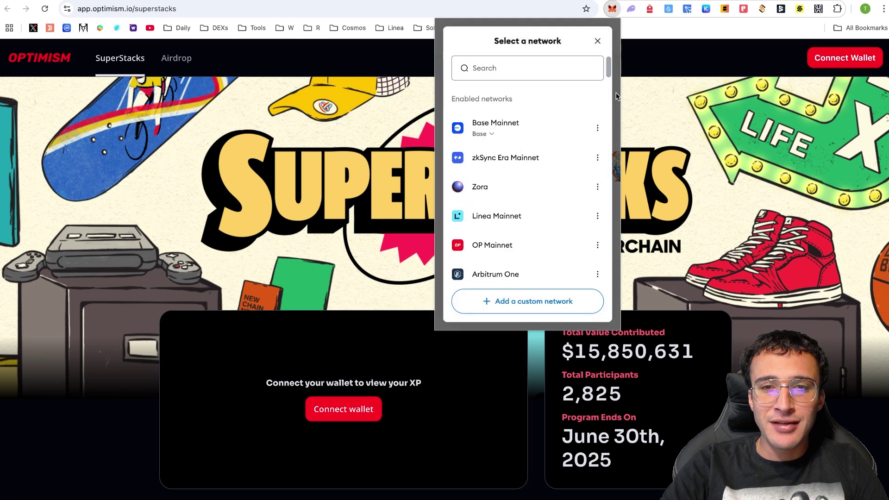
{"action": "left_click", "coordinate": [553, 123]}
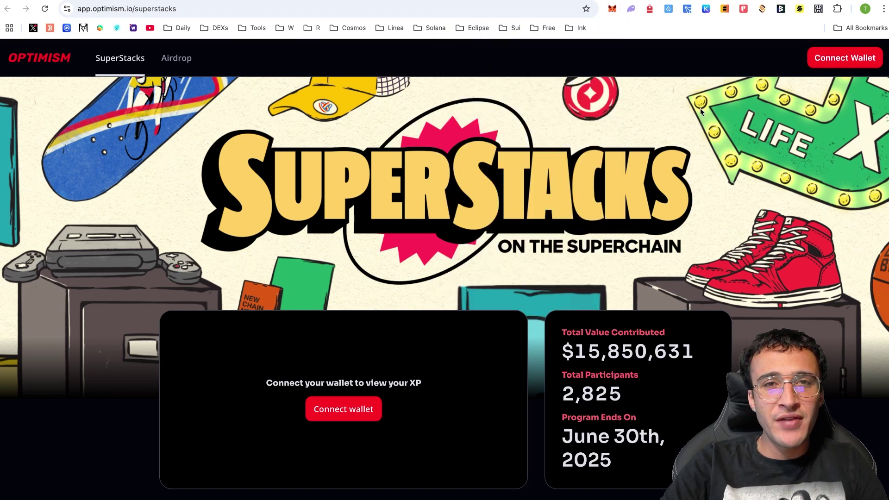
{"action": "scroll", "coordinate": [599, 192], "scroll_direction": "down", "scroll_amount": 1}
Connect MetaMask to SuperStacks and approve the connection to optimism.io
{"action": "left_click", "coordinate": [368, 371]}
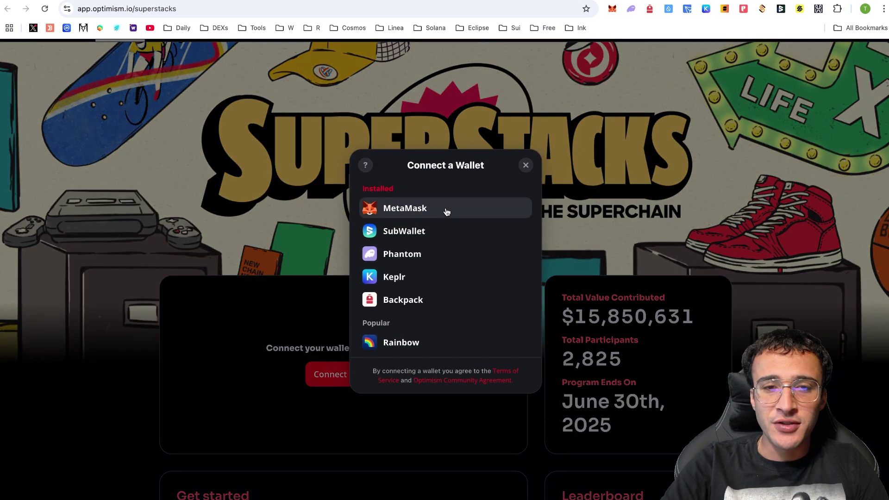
{"action": "left_click", "coordinate": [413, 209]}
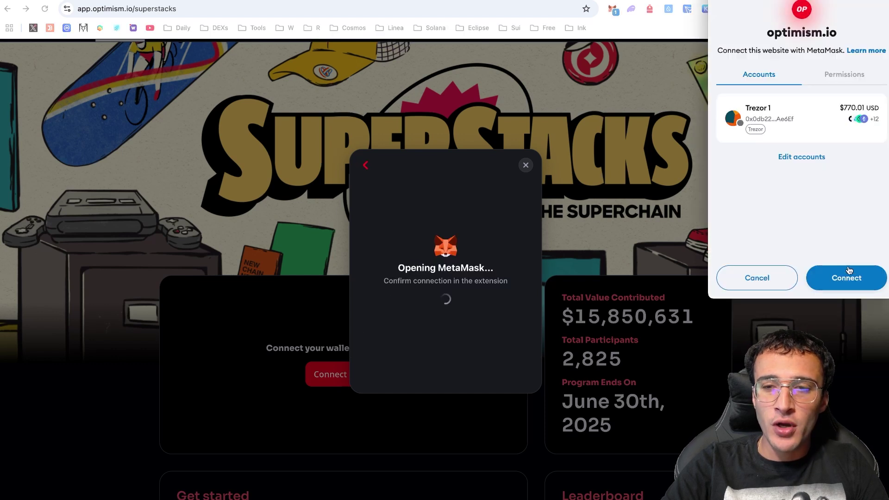
{"action": "left_click", "coordinate": [840, 274]}
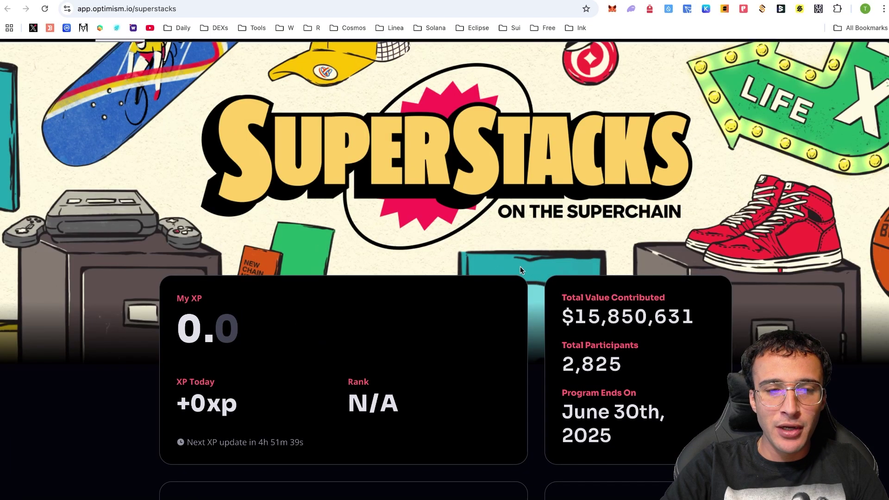
Scroll down to the XP 0.0, Rank N/A status and the Stargate bridging card
{"action": "scroll", "coordinate": [517, 297], "scroll_direction": "down", "scroll_amount": 3}
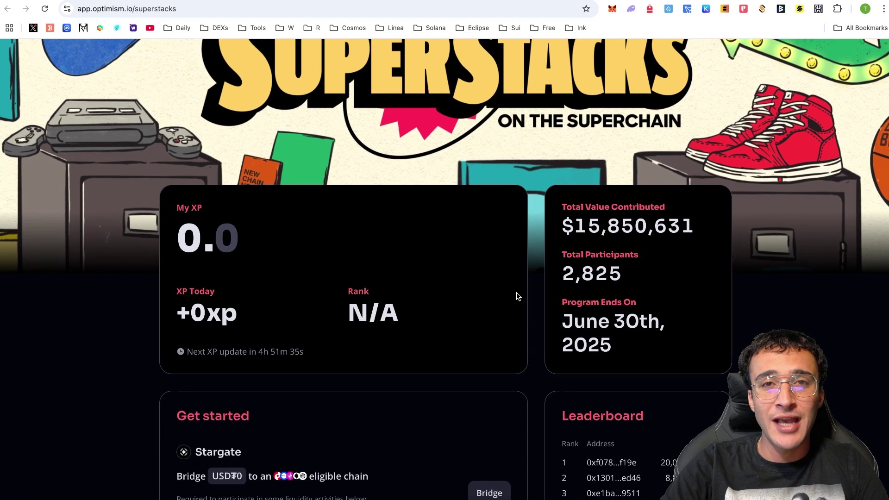
{"action": "scroll", "coordinate": [517, 297], "scroll_direction": "down", "scroll_amount": 2}
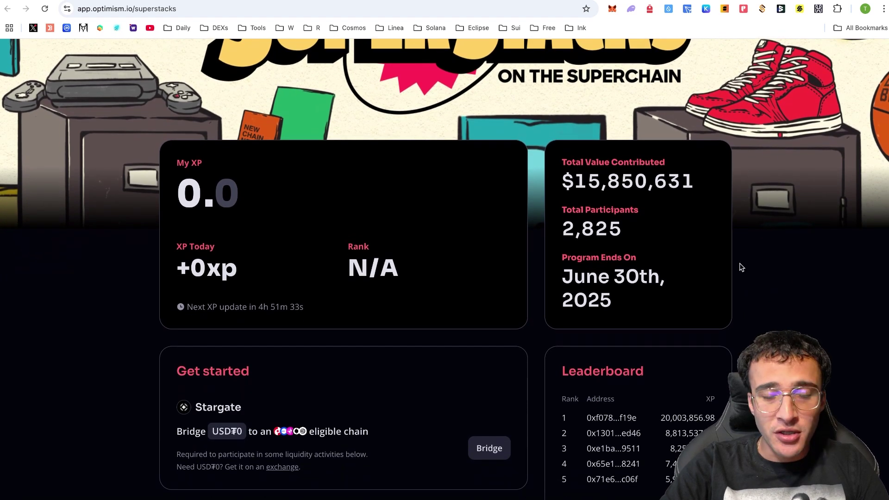
{"action": "scroll", "coordinate": [739, 265], "scroll_direction": "down", "scroll_amount": 2}
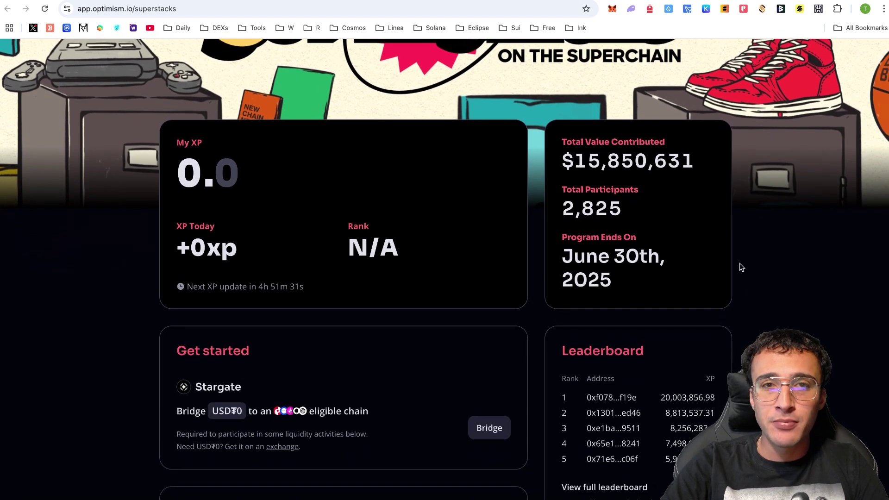
{"action": "scroll", "coordinate": [740, 267], "scroll_direction": "down", "scroll_amount": 2}
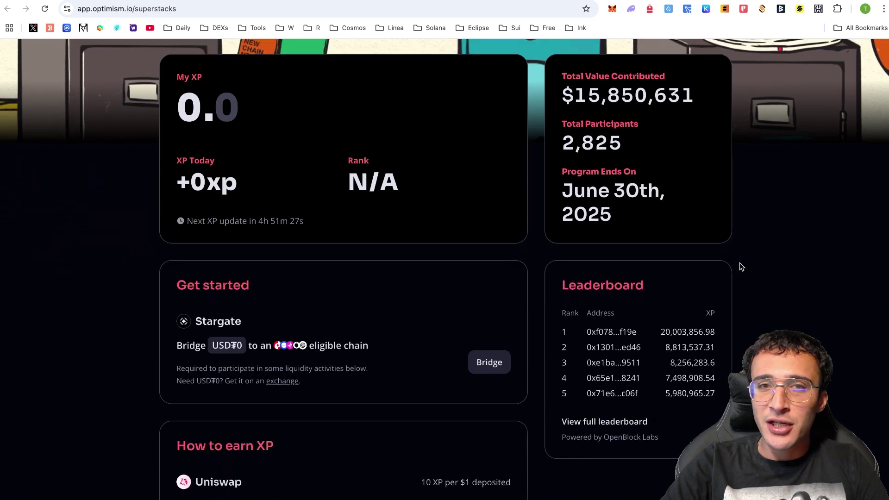
{"action": "scroll", "coordinate": [740, 266], "scroll_direction": "down", "scroll_amount": 2}
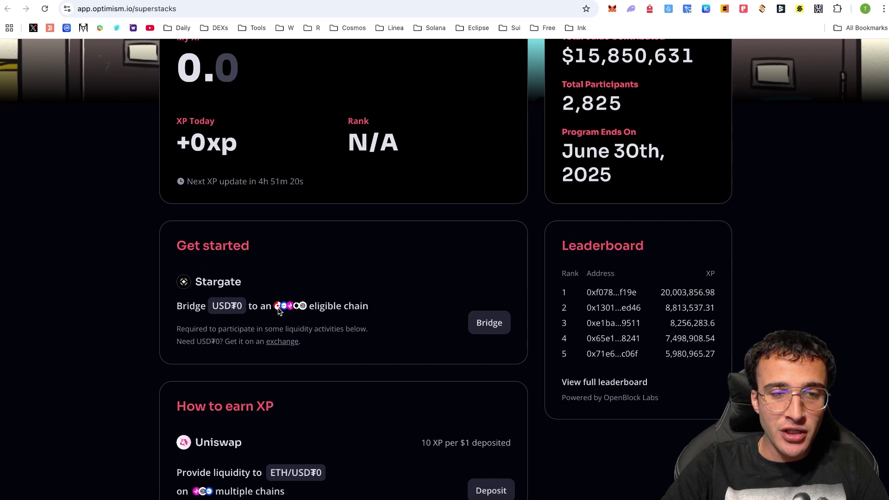
{"action": "scroll", "coordinate": [278, 311], "scroll_direction": "up", "scroll_amount": 5}
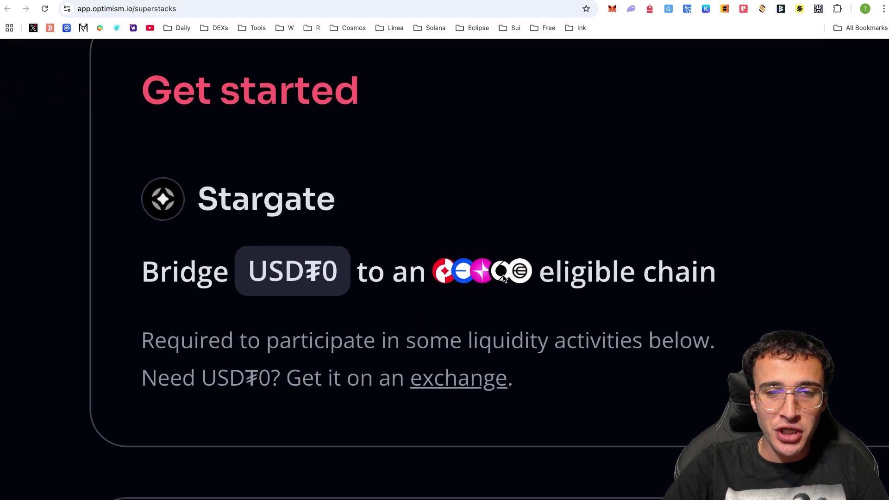
{"action": "scroll", "coordinate": [506, 281], "scroll_direction": "down", "scroll_amount": 5}
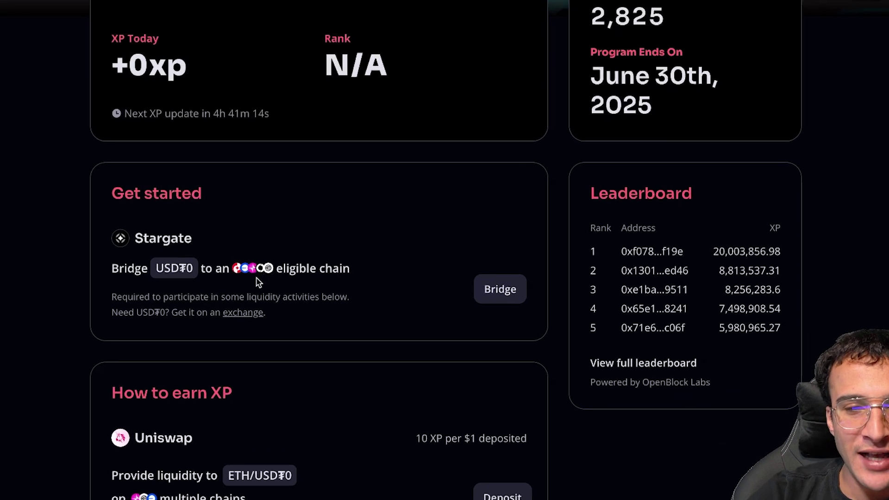
Choose ETH on Optimism as the token to swap from in Jumper Exchange
{"action": "left_click", "coordinate": [236, 313]}
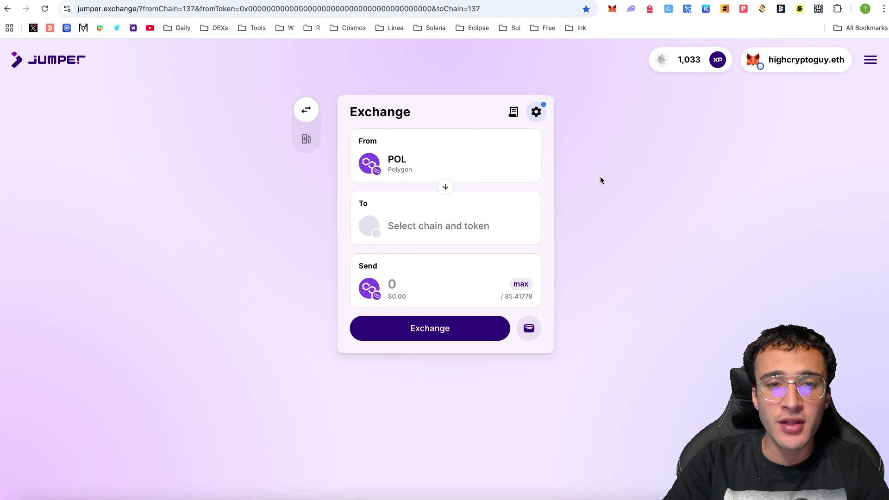
{"action": "left_click", "coordinate": [520, 119]}
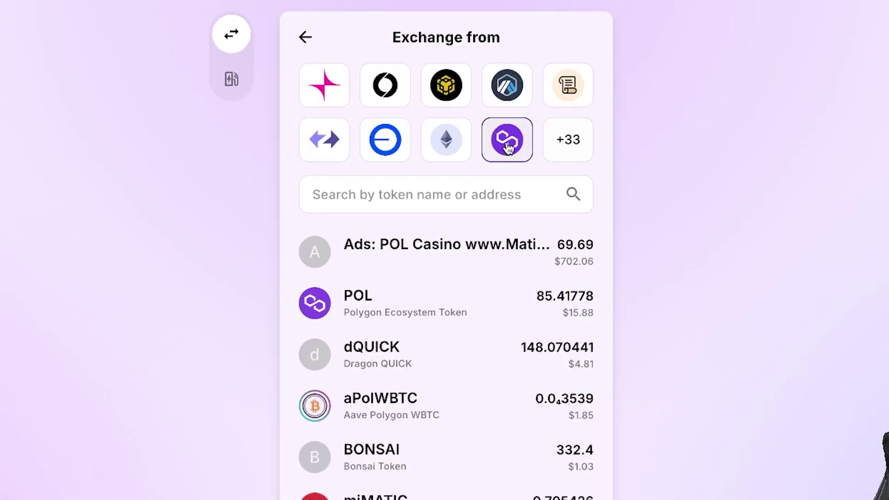
{"action": "left_click", "coordinate": [567, 148]}
{"action": "scroll", "coordinate": [546, 202], "scroll_direction": "down", "scroll_amount": 5}
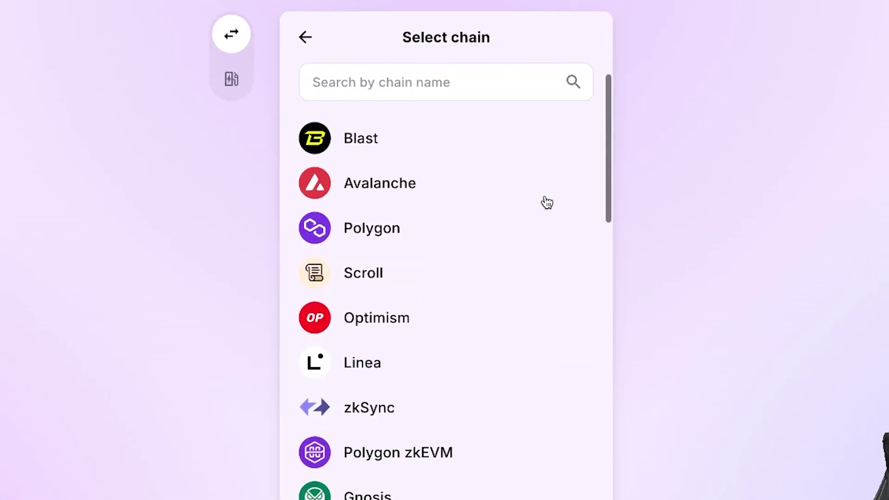
{"action": "left_click", "coordinate": [449, 310]}
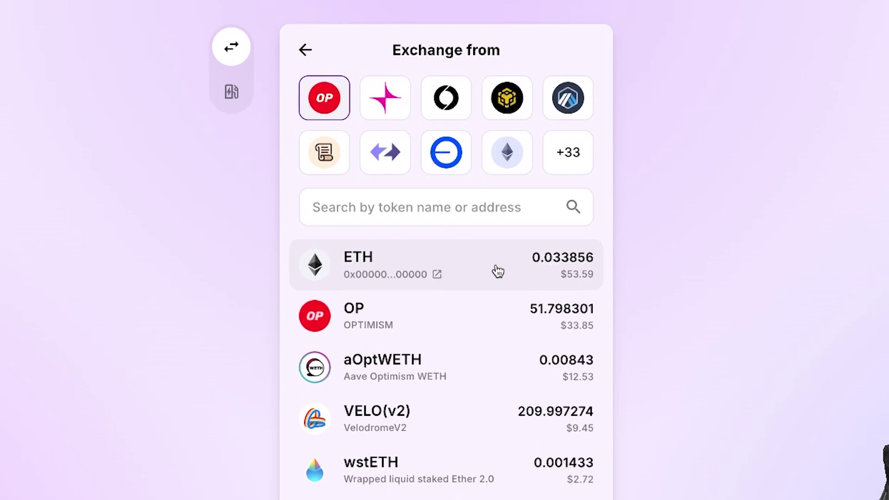
{"action": "left_click", "coordinate": [480, 259]}
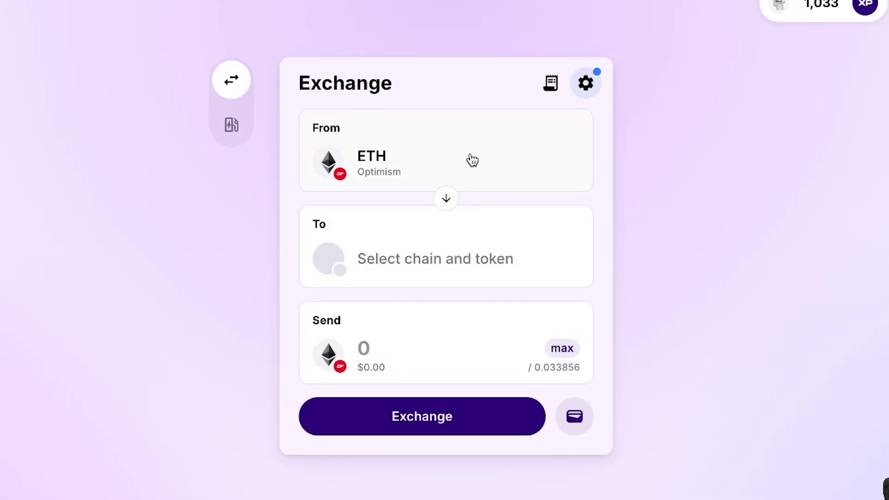
Search 'usdt0' and set USD₮0 on Optimism as the token to receive
{"action": "left_click", "coordinate": [437, 256]}
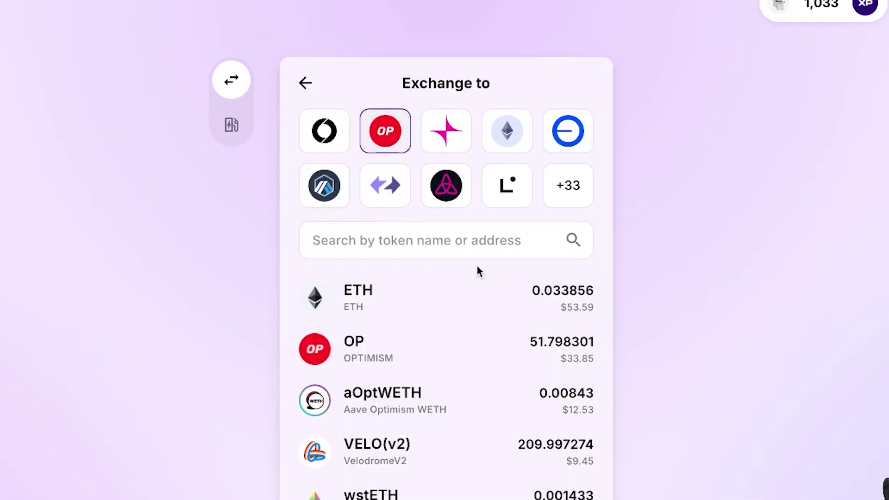
{"action": "left_click", "coordinate": [431, 238]}
{"action": "type", "text": "usd"}
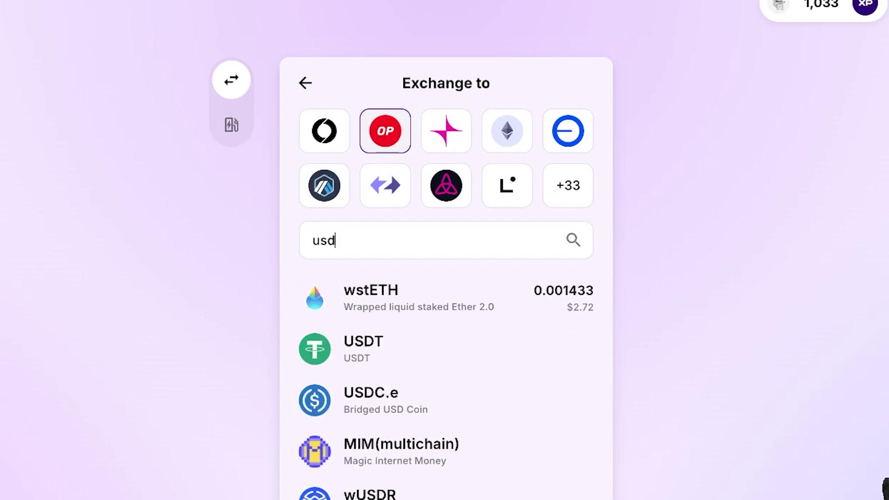
{"action": "type", "text": "t0"}
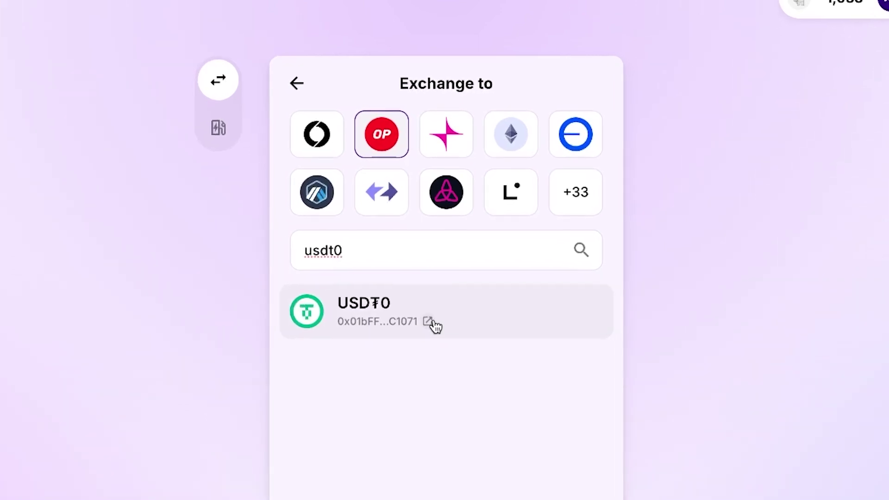
{"action": "left_click", "coordinate": [492, 342]}
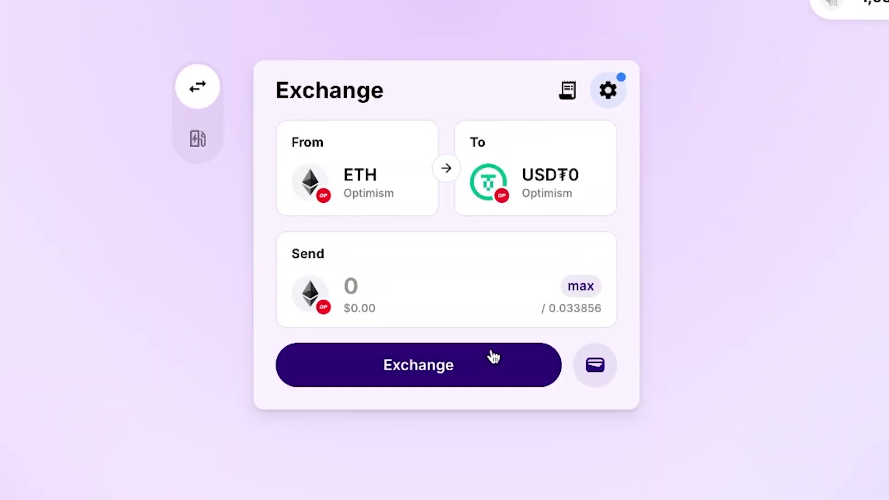
Enter 0.016 ETH as the send amount
{"action": "left_click", "coordinate": [459, 287]}
{"action": "type", "text": "0.0"}
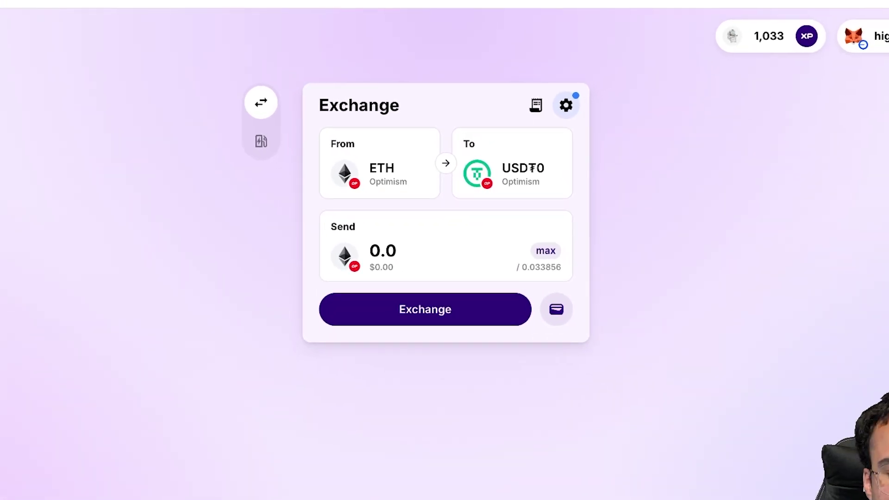
{"action": "type", "text": "26"}
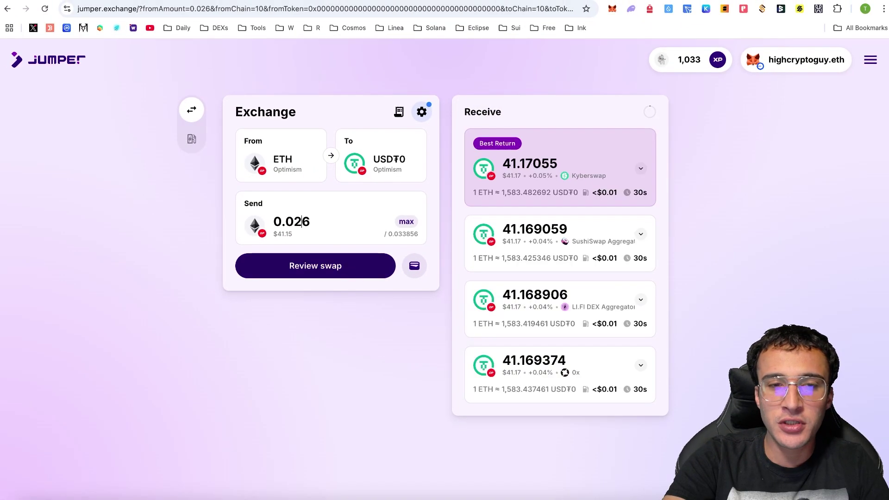
{"action": "key", "text": "Left"}
{"action": "key", "text": "BackSpace"}
{"action": "type", "text": "1"}
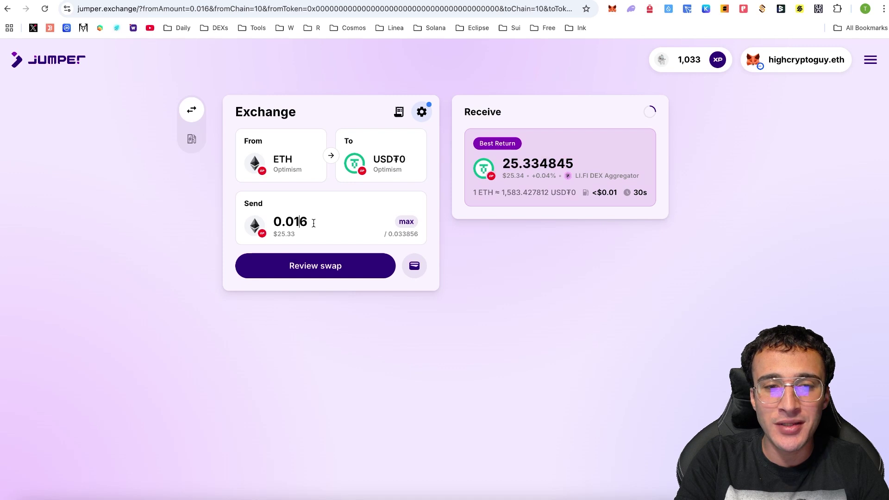
Review the swap to 25.33501 USD₮0, confirm it in MetaMask and dismiss the success message
{"action": "left_click", "coordinate": [316, 263]}
{"action": "left_click", "coordinate": [460, 299]}
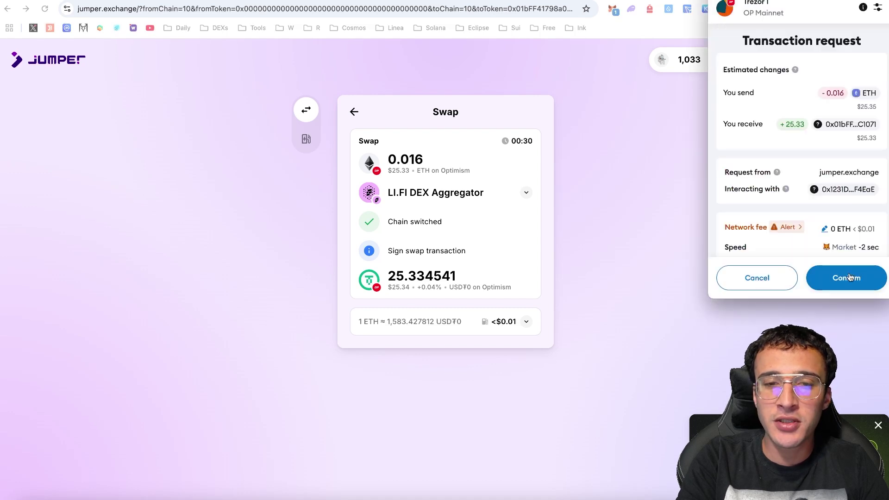
{"action": "left_click", "coordinate": [850, 277]}
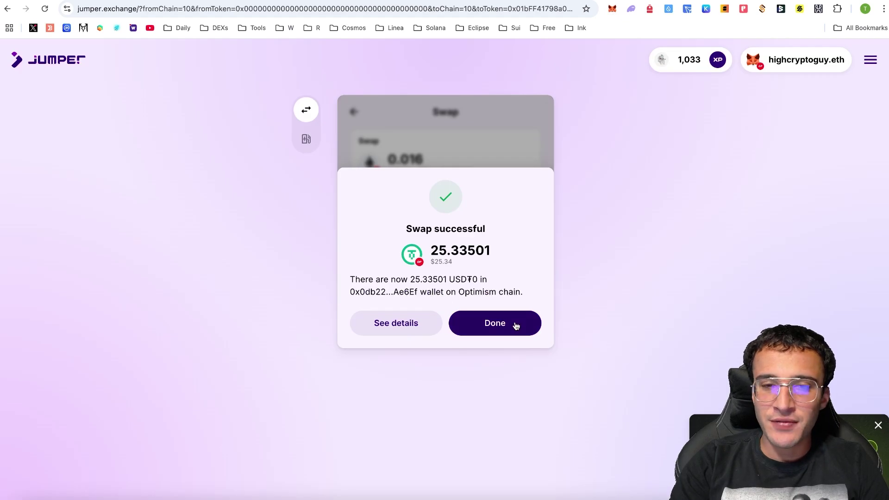
{"action": "left_click", "coordinate": [516, 326]}
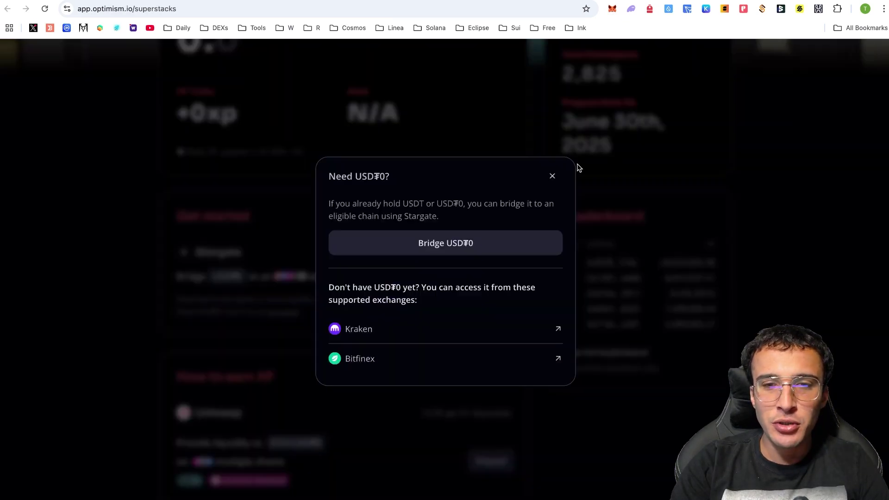
Close the USD₮0 help and open the SuperStacks Leaderboard link from the FAQ on included pools
{"action": "left_click", "coordinate": [552, 176]}
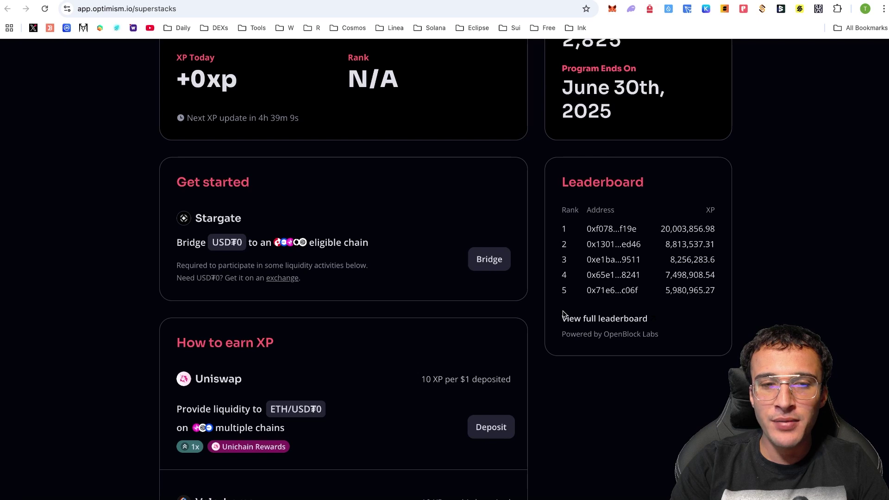
{"action": "scroll", "coordinate": [563, 315], "scroll_direction": "down", "scroll_amount": 3}
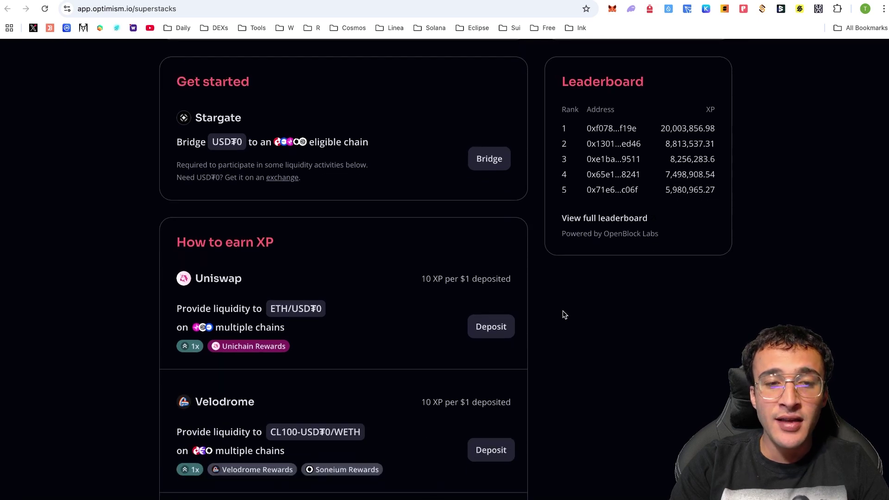
{"action": "scroll", "coordinate": [564, 315], "scroll_direction": "down", "scroll_amount": 1}
{"action": "scroll", "coordinate": [564, 314], "scroll_direction": "down", "scroll_amount": 2}
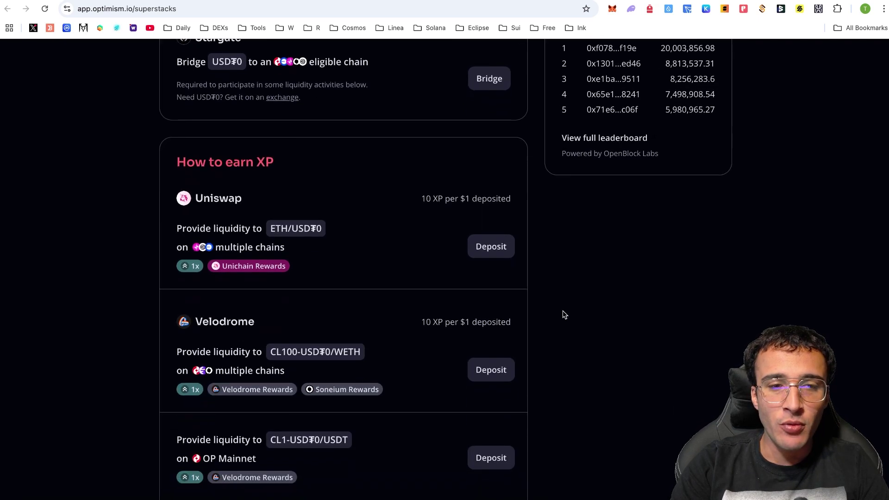
{"action": "scroll", "coordinate": [484, 258], "scroll_direction": "down", "scroll_amount": 4}
{"action": "scroll", "coordinate": [521, 337], "scroll_direction": "down", "scroll_amount": 10}
{"action": "scroll", "coordinate": [518, 334], "scroll_direction": "down", "scroll_amount": 14}
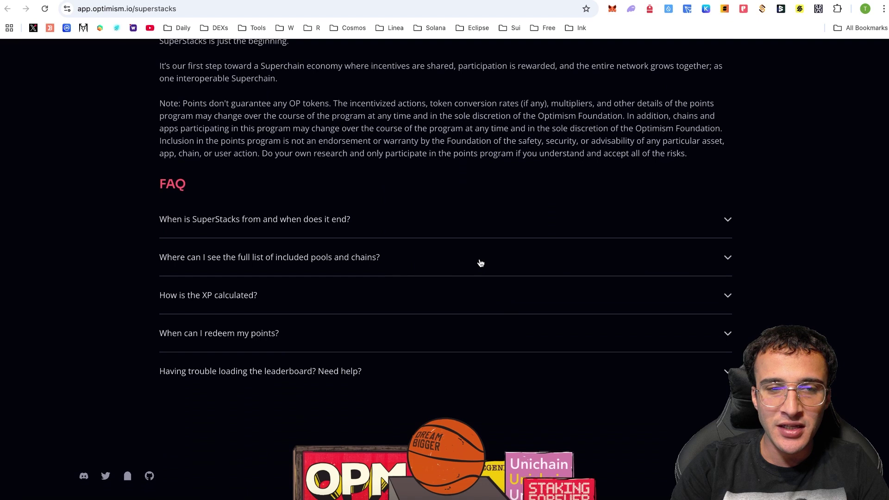
{"action": "left_click", "coordinate": [477, 262]}
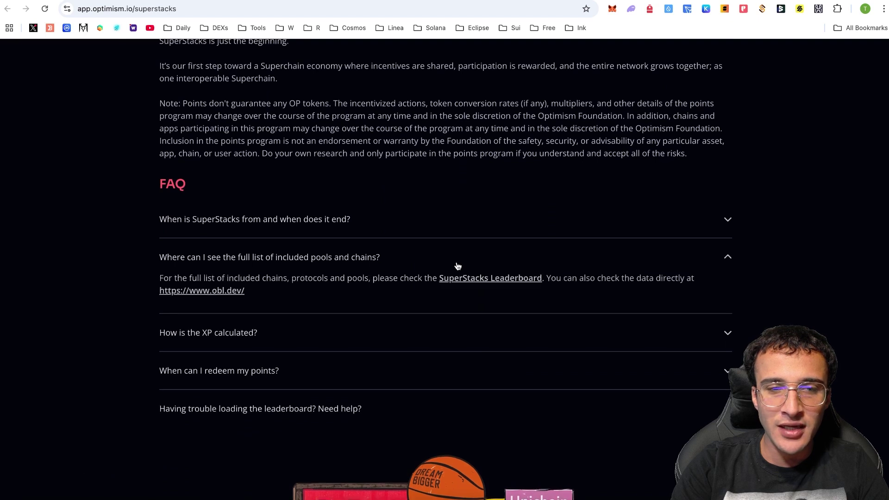
{"action": "left_click", "coordinate": [488, 283]}
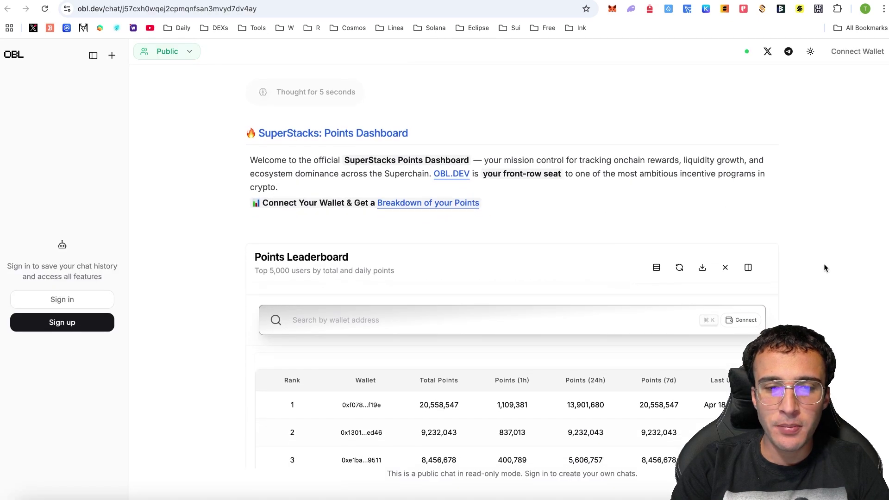
Scroll past the Points Leaderboard to the 'Eligible Liquidity Pools — SuperStacks Day 1 Lineup' table
{"action": "scroll", "coordinate": [824, 263], "scroll_direction": "down", "scroll_amount": 3}
{"action": "scroll", "coordinate": [824, 263], "scroll_direction": "down", "scroll_amount": 3}
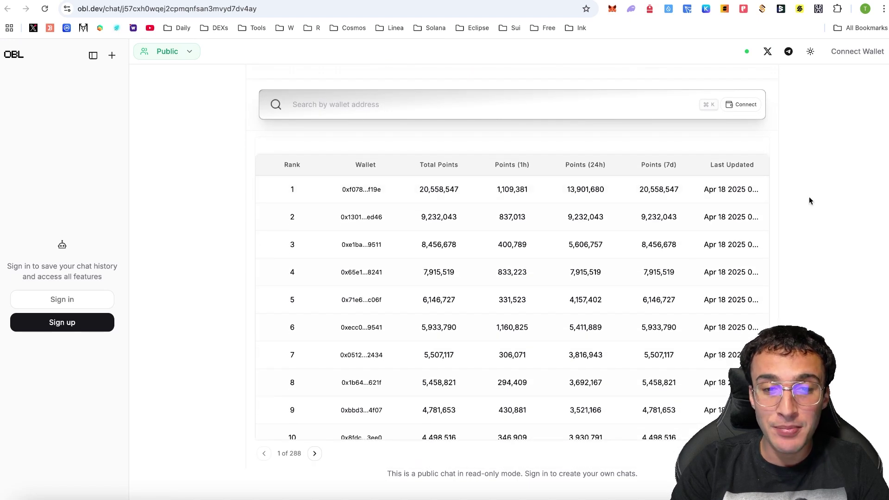
{"action": "scroll", "coordinate": [809, 199], "scroll_direction": "down", "scroll_amount": 1}
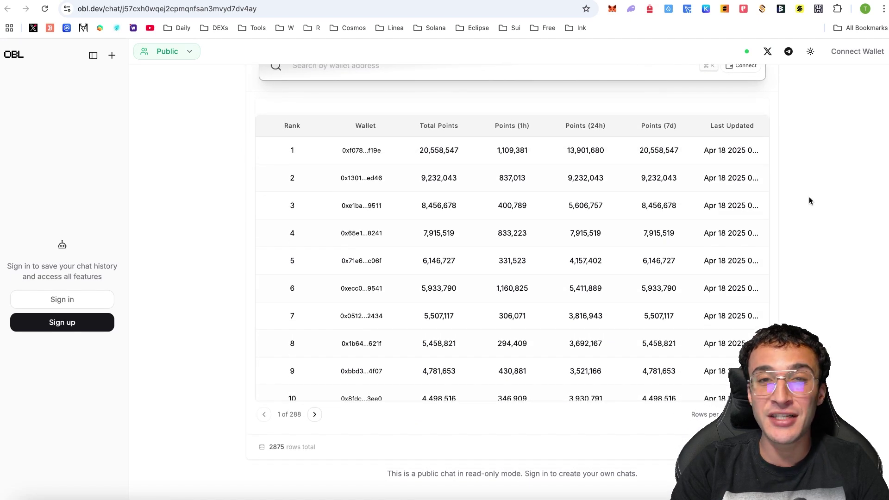
{"action": "scroll", "coordinate": [809, 200], "scroll_direction": "down", "scroll_amount": 4}
{"action": "scroll", "coordinate": [809, 200], "scroll_direction": "down", "scroll_amount": 6}
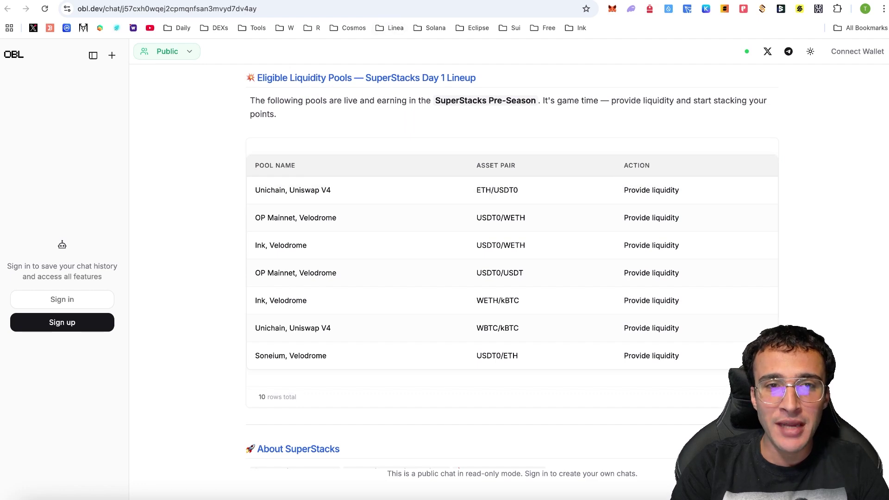
{"action": "key", "text": "super+w"}
{"action": "scroll", "coordinate": [446, 143], "scroll_direction": "up", "scroll_amount": 20}
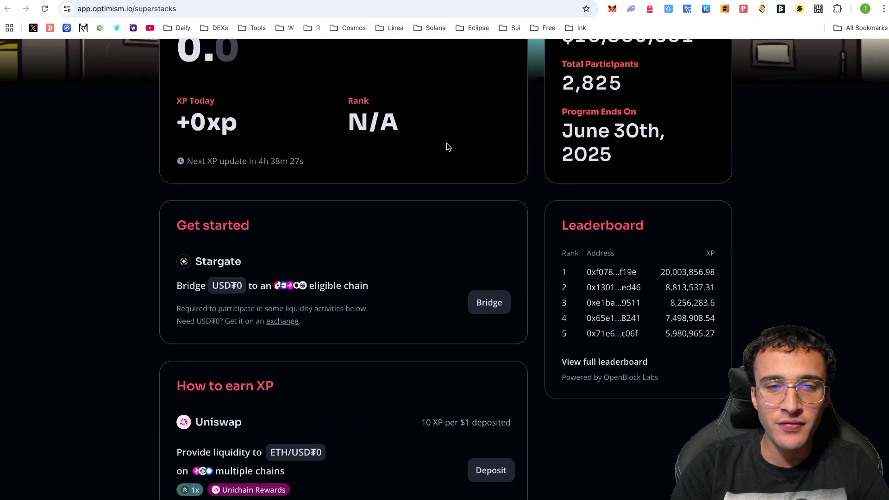
{"action": "scroll", "coordinate": [446, 144], "scroll_direction": "down", "scroll_amount": 5}
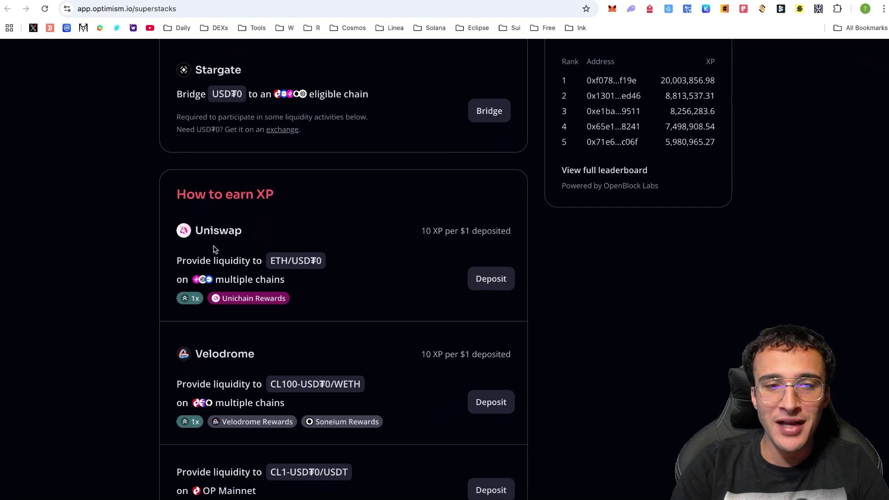
{"action": "scroll", "coordinate": [203, 286], "scroll_direction": "up", "scroll_amount": 5}
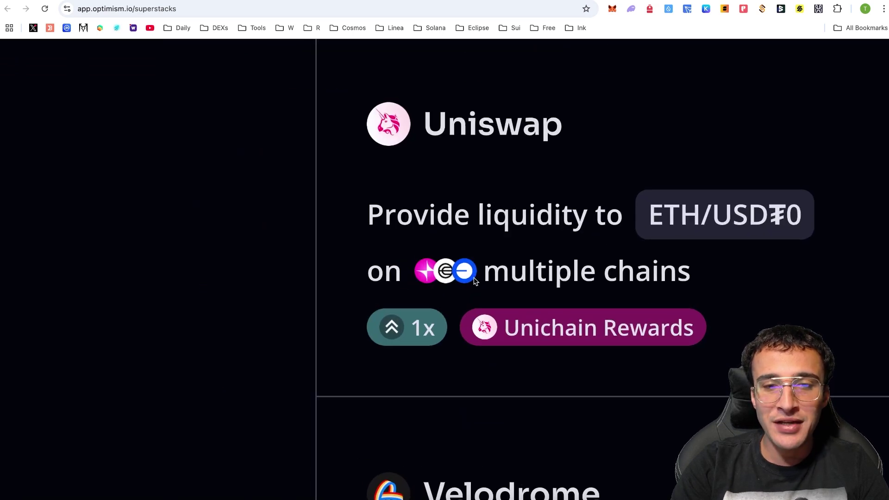
{"action": "scroll", "coordinate": [474, 281], "scroll_direction": "down", "scroll_amount": 5}
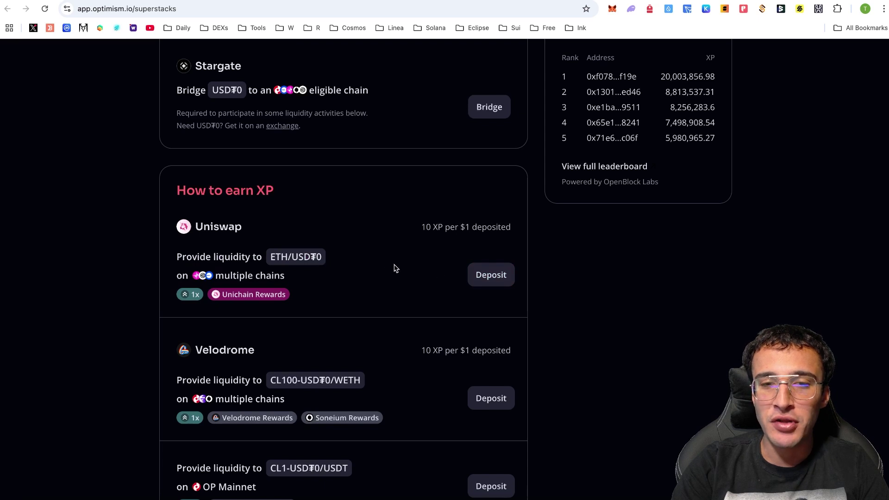
{"action": "scroll", "coordinate": [430, 264], "scroll_direction": "up", "scroll_amount": 1}
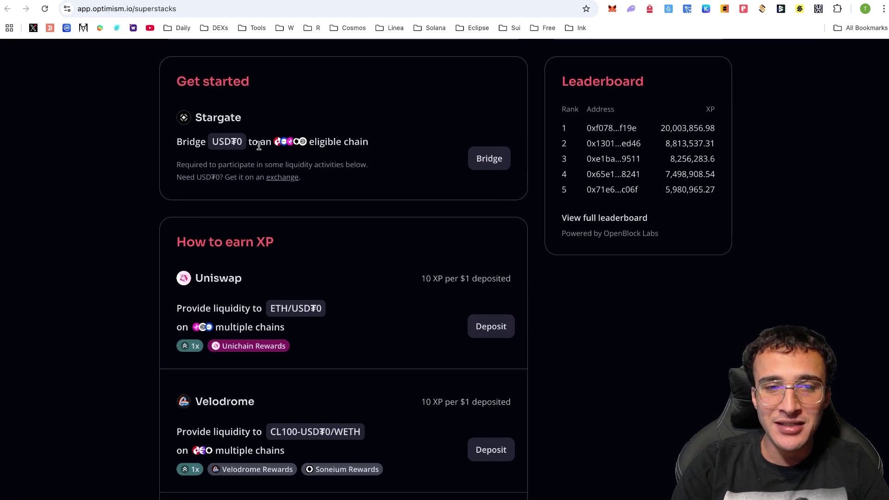
Bridge the MAX 25.33501 USD₮0 from OP Mainnet to Base on Stargate and start the transfer
{"action": "left_click", "coordinate": [474, 167]}
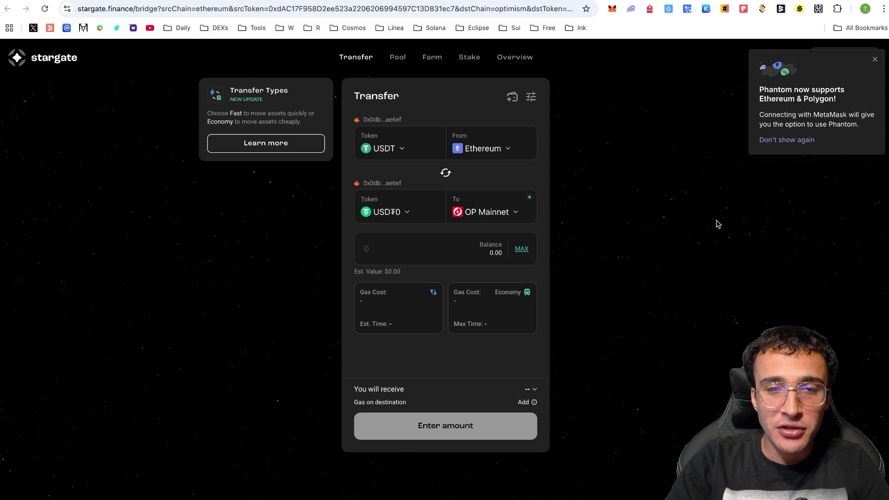
{"action": "left_click", "coordinate": [445, 175]}
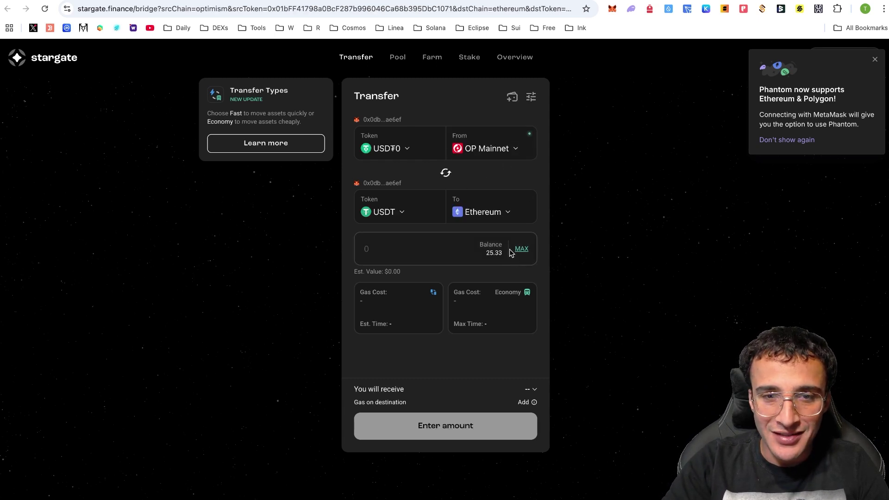
{"action": "left_click", "coordinate": [494, 213]}
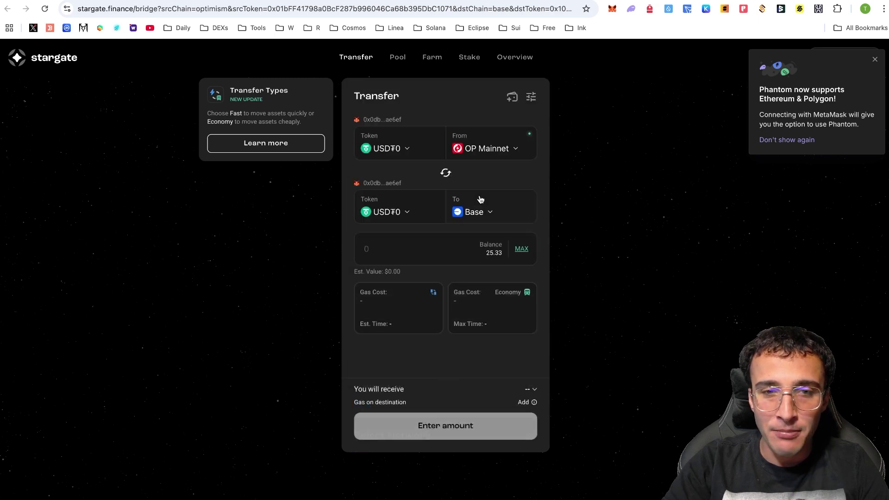
{"action": "left_click", "coordinate": [523, 250]}
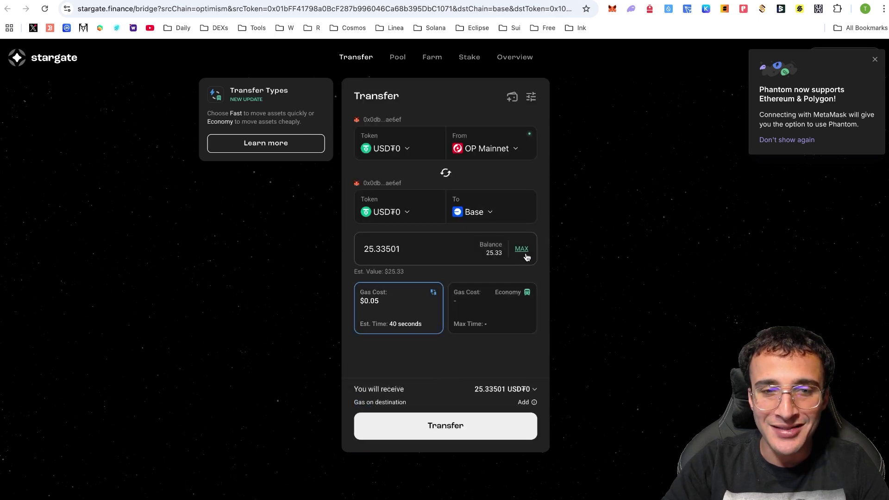
{"action": "left_click", "coordinate": [449, 436]}
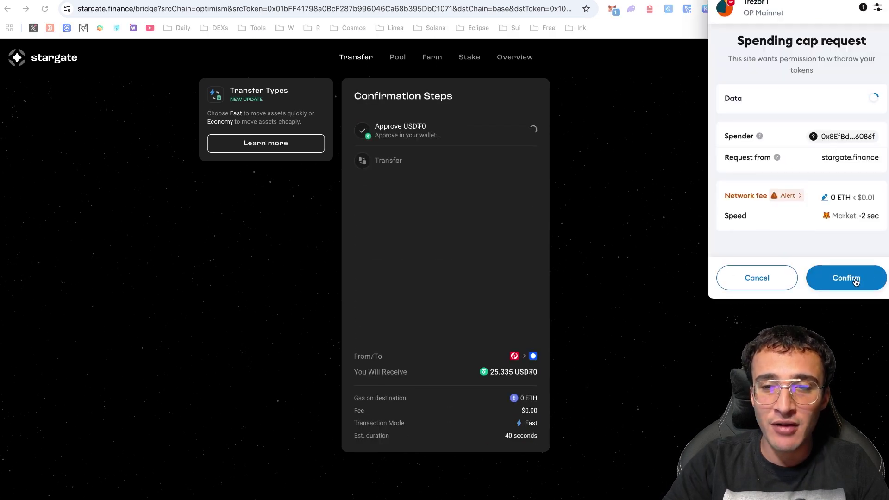
Approve the USD₮0 spending cap so the 25.33 USD₮0 OP Mainnet-to-Base transfer goes out
{"action": "left_click", "coordinate": [854, 280]}
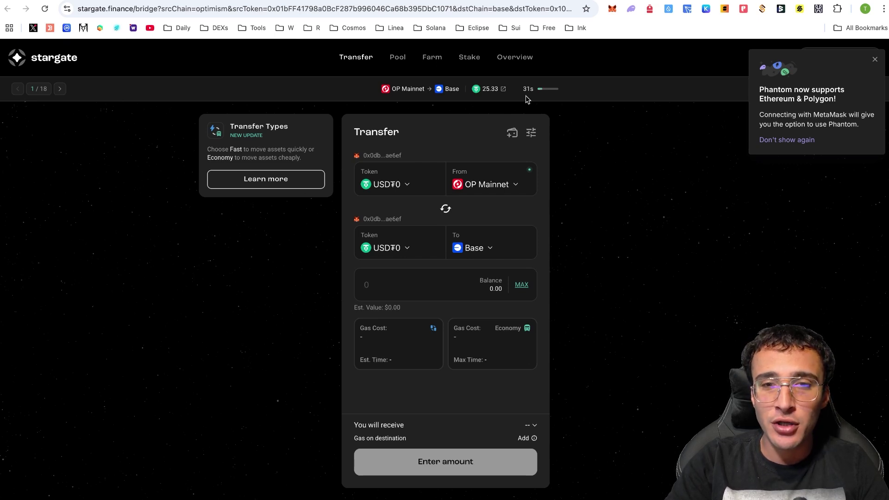
{"action": "scroll", "coordinate": [537, 95], "scroll_direction": "up", "scroll_amount": 5}
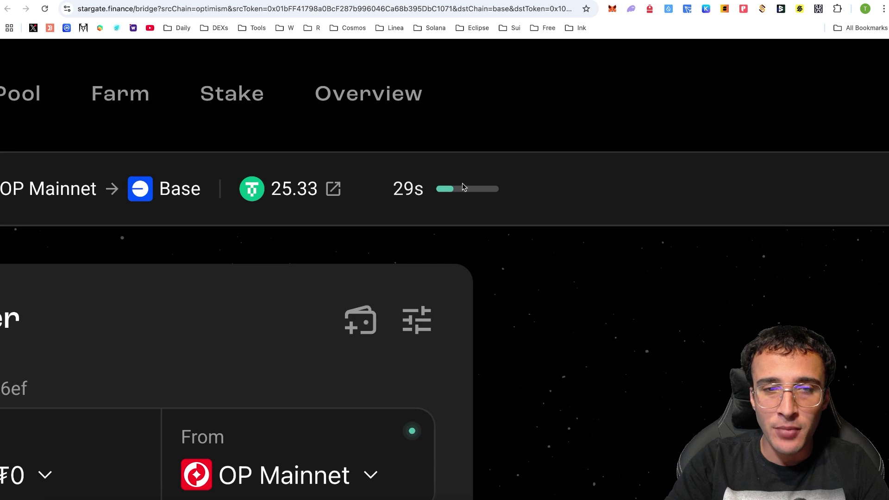
{"action": "scroll", "coordinate": [491, 191], "scroll_direction": "down", "scroll_amount": 5}
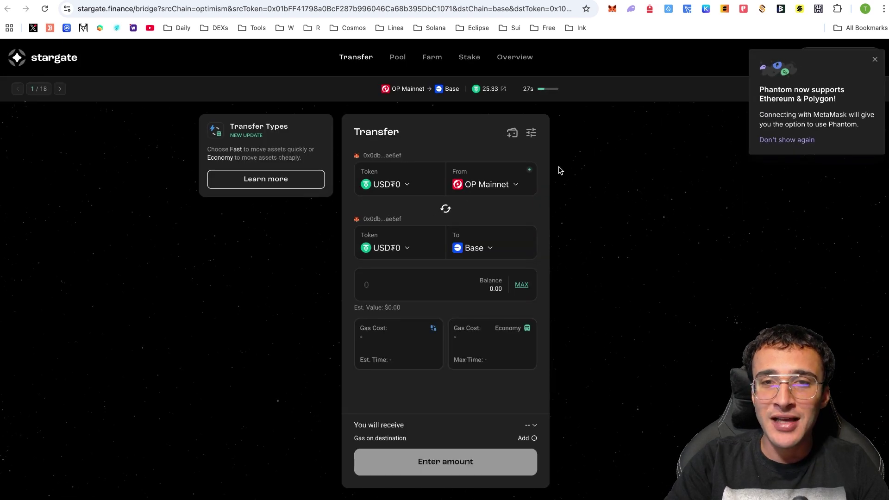
From SuperStacks, open the Uniswap ETH/USD₮0 deposit task and choose Base
{"action": "key", "text": "ctrl+Tab"}
{"action": "scroll", "coordinate": [478, 245], "scroll_direction": "down", "scroll_amount": 1}
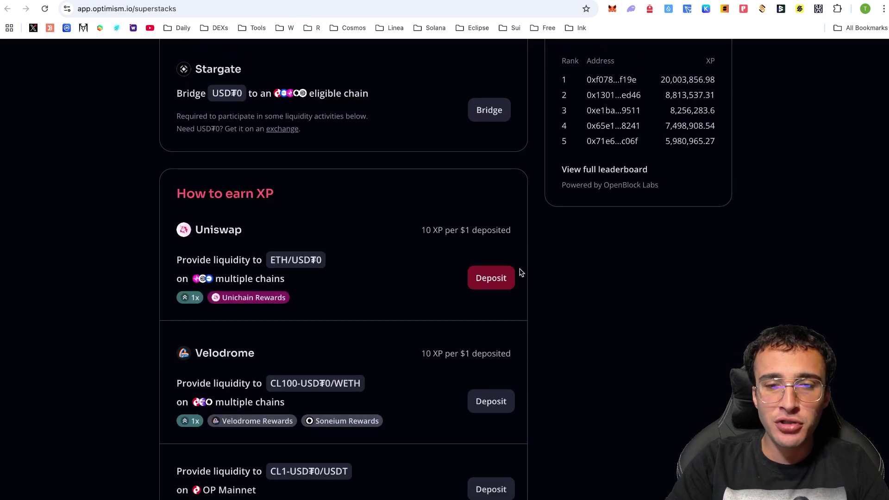
{"action": "left_click", "coordinate": [483, 282]}
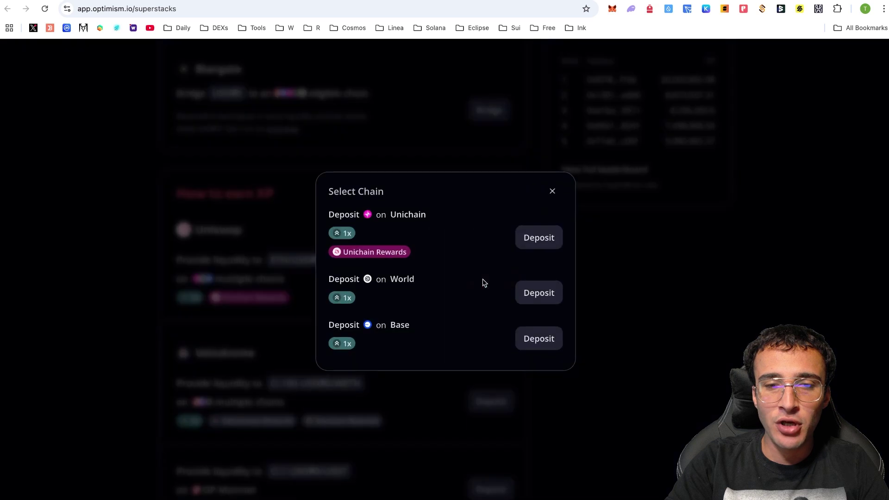
{"action": "left_click", "coordinate": [532, 340]}
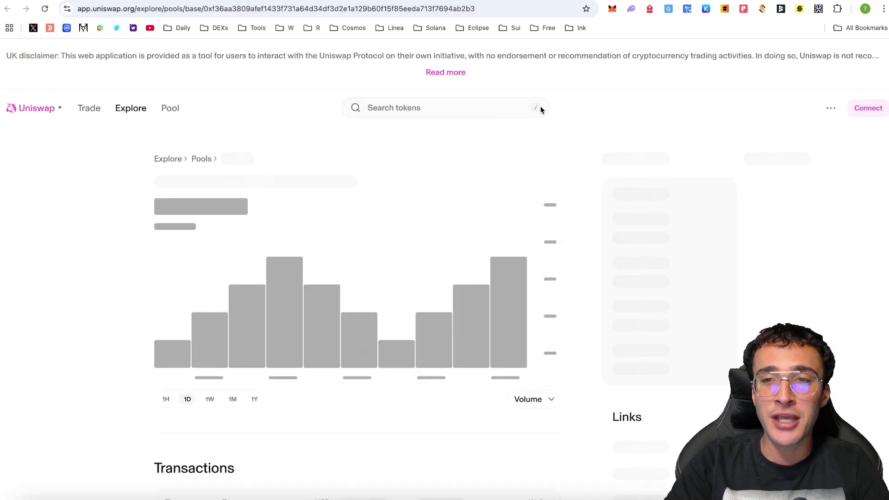
Connect MetaMask to Uniswap on the Base ETH/USD₮0 v4 0.05% pool page
{"action": "left_click", "coordinate": [866, 107]}
{"action": "left_click", "coordinate": [788, 200]}
{"action": "left_click", "coordinate": [748, 241]}
{"action": "left_click", "coordinate": [845, 277]}
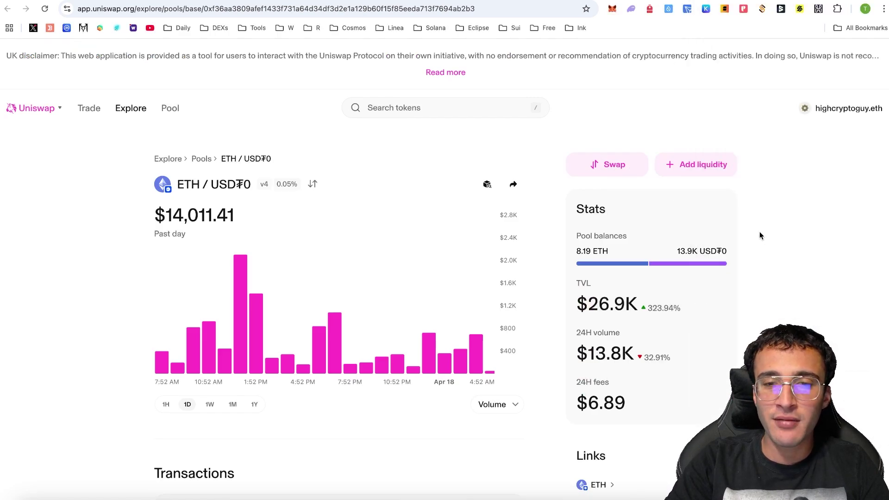
{"action": "scroll", "coordinate": [533, 159], "scroll_direction": "down", "scroll_amount": 1}
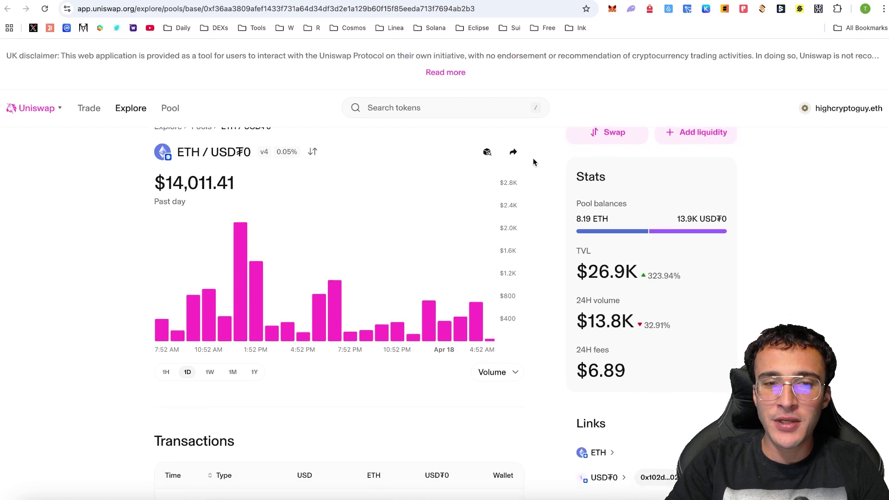
{"action": "scroll", "coordinate": [532, 161], "scroll_direction": "down", "scroll_amount": 2}
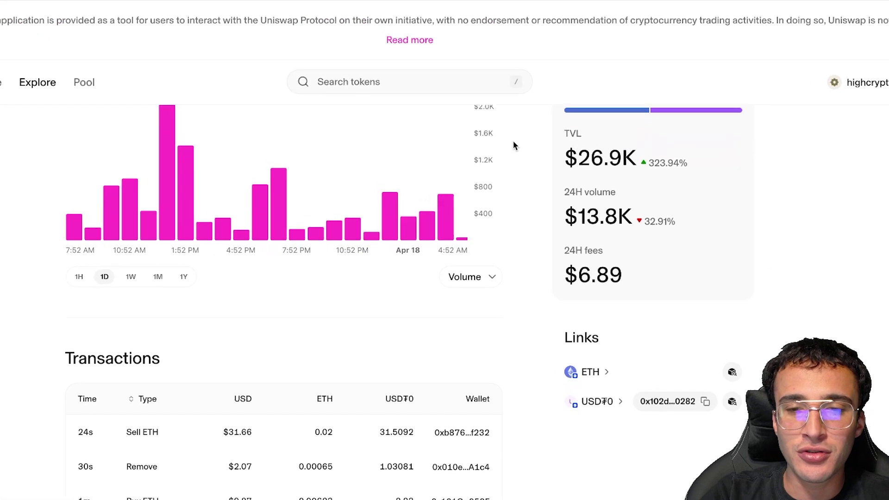
{"action": "scroll", "coordinate": [513, 145], "scroll_direction": "up", "scroll_amount": 6}
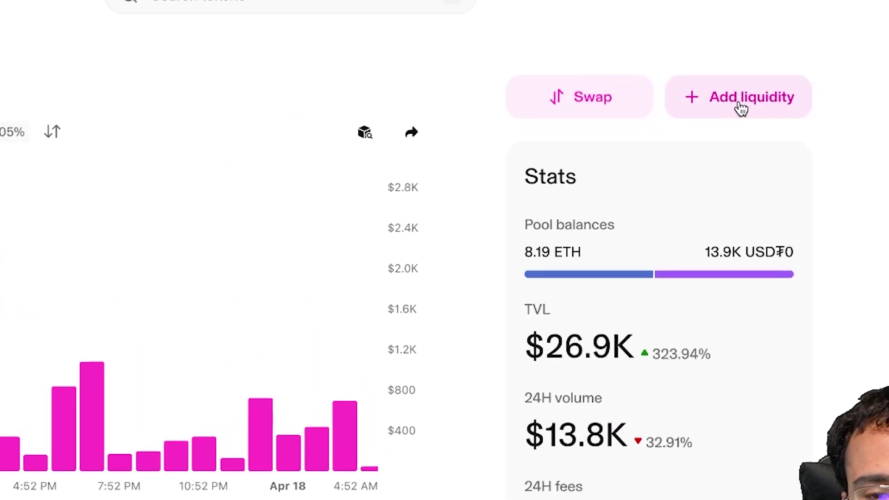
{"action": "left_click", "coordinate": [748, 103]}
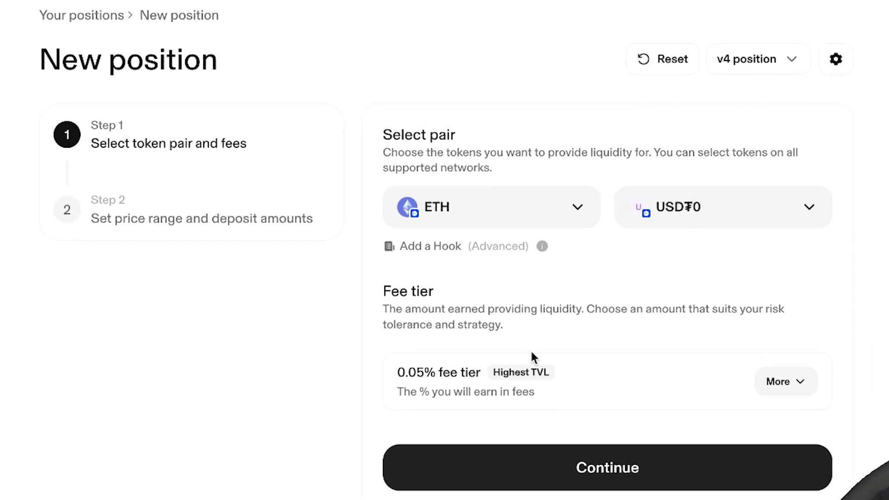
{"action": "mouse_move", "coordinate": [514, 372]}
{"action": "left_click", "coordinate": [782, 381]}
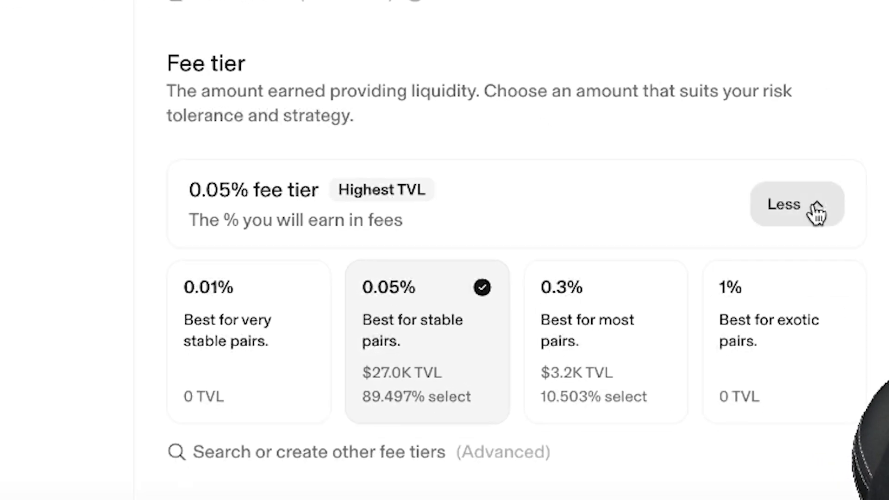
{"action": "left_click", "coordinate": [815, 206]}
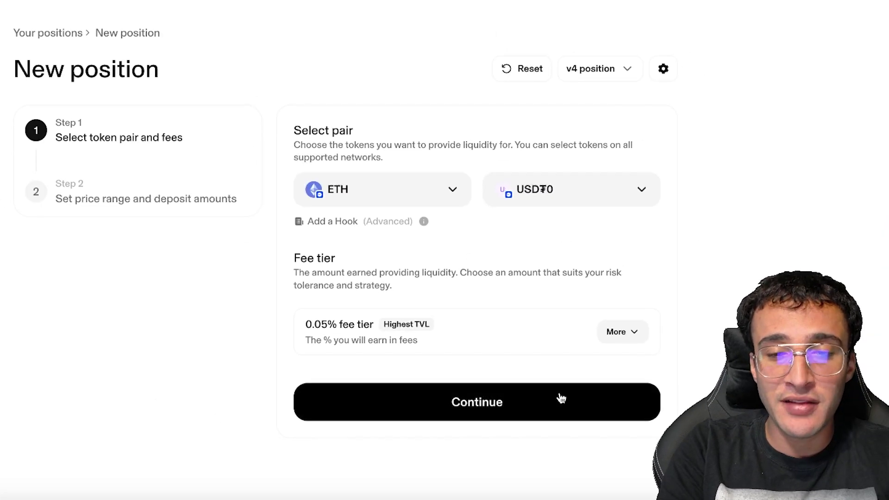
Continue to step 2, keeping the full 0 to ∞ price range
{"action": "left_click", "coordinate": [556, 397]}
{"action": "scroll", "coordinate": [730, 240], "scroll_direction": "down", "scroll_amount": 1}
{"action": "scroll", "coordinate": [730, 243], "scroll_direction": "down", "scroll_amount": 1}
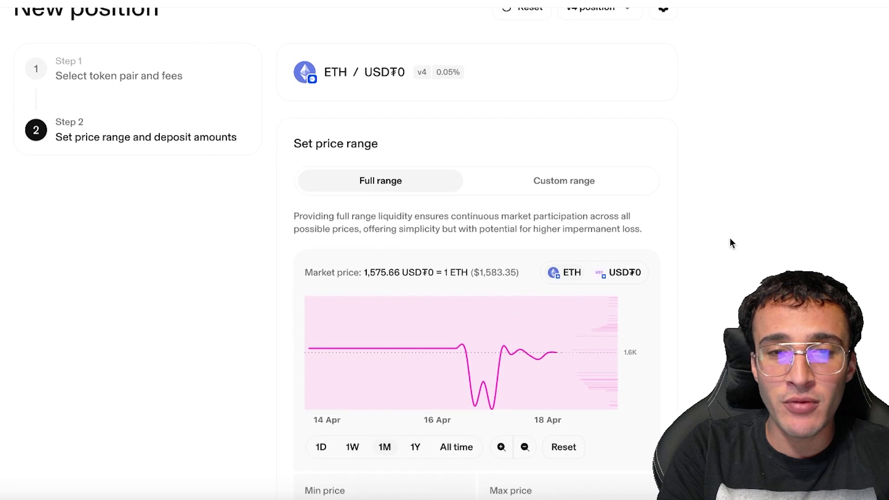
{"action": "scroll", "coordinate": [477, 76], "scroll_direction": "down", "scroll_amount": 1}
{"action": "scroll", "coordinate": [478, 80], "scroll_direction": "down", "scroll_amount": 1}
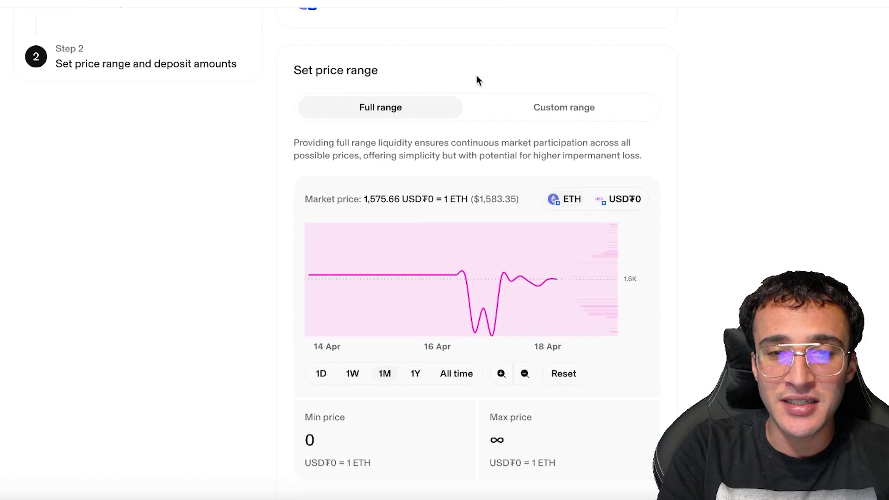
{"action": "scroll", "coordinate": [609, 62], "scroll_direction": "down", "scroll_amount": 1}
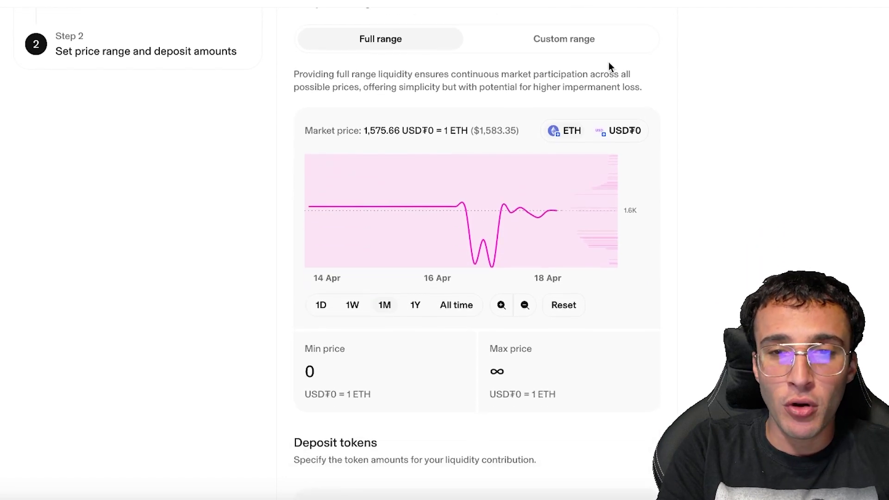
{"action": "scroll", "coordinate": [712, 93], "scroll_direction": "down", "scroll_amount": 2}
{"action": "scroll", "coordinate": [712, 93], "scroll_direction": "down", "scroll_amount": 2}
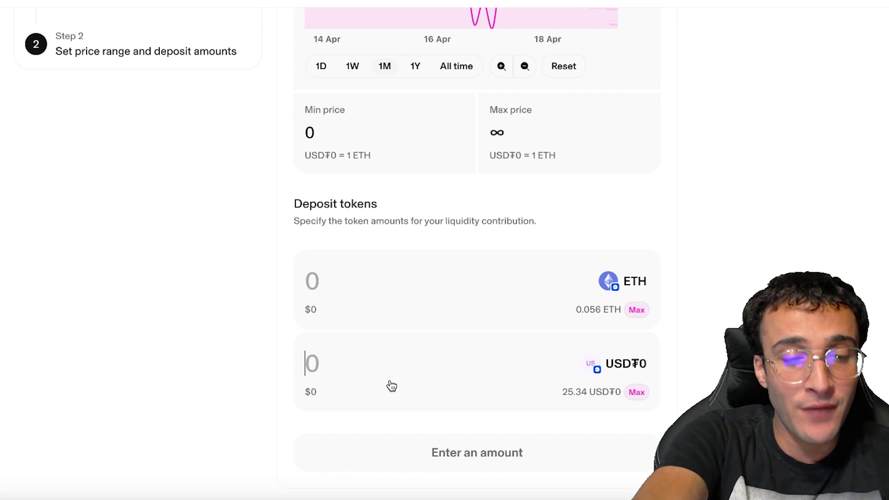
Enter 10 USD₮0 as the deposit, matched by 0.0063465601 ETH
{"action": "type", "text": "7"}
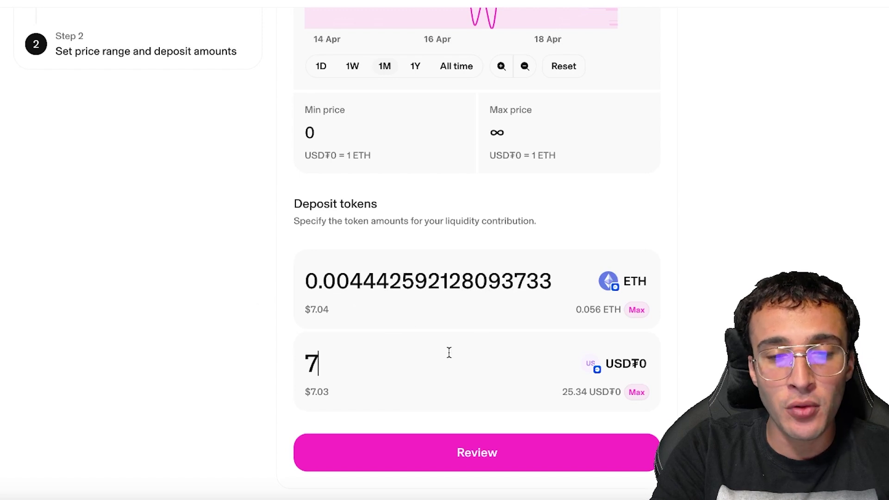
{"action": "key", "text": "BackSpace"}
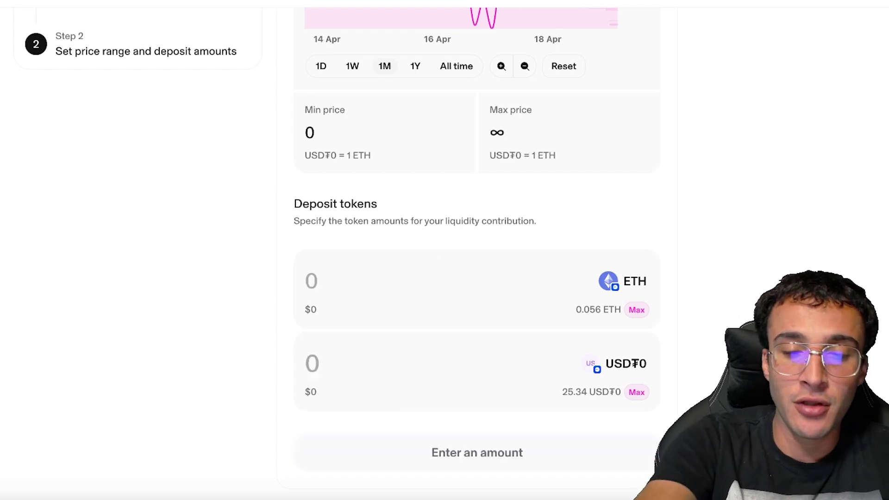
{"action": "type", "text": "10"}
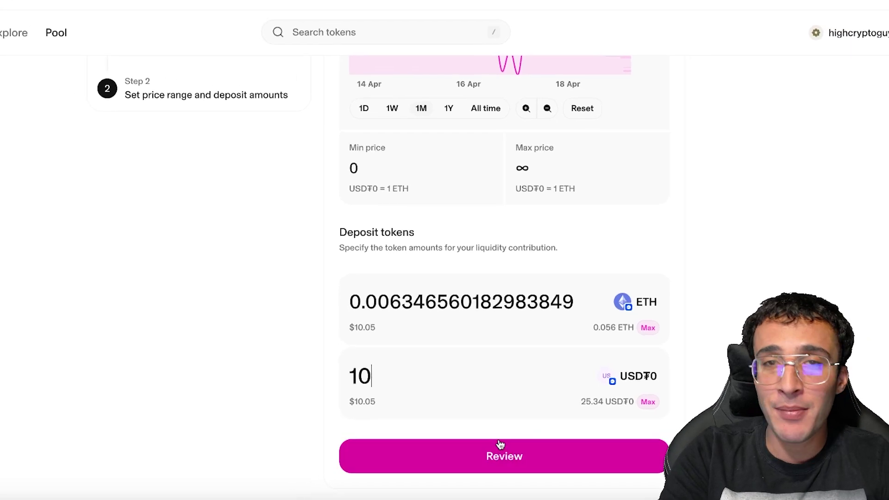
Review and create the position, approving USD₮0, signing the permit and confirming the transaction
{"action": "left_click", "coordinate": [508, 445]}
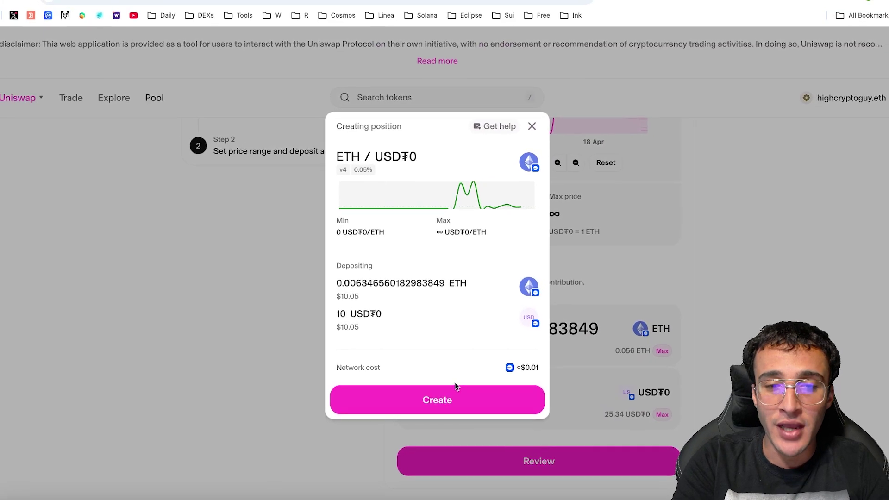
{"action": "left_click", "coordinate": [455, 397]}
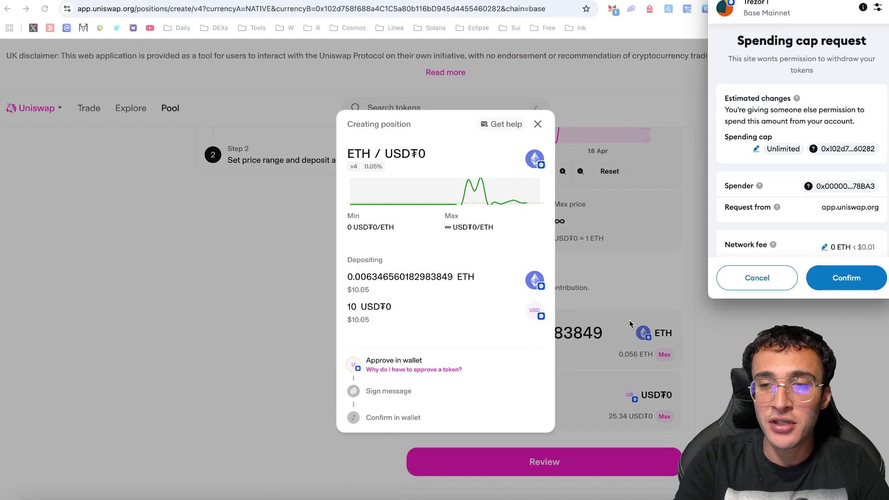
{"action": "left_click", "coordinate": [821, 283]}
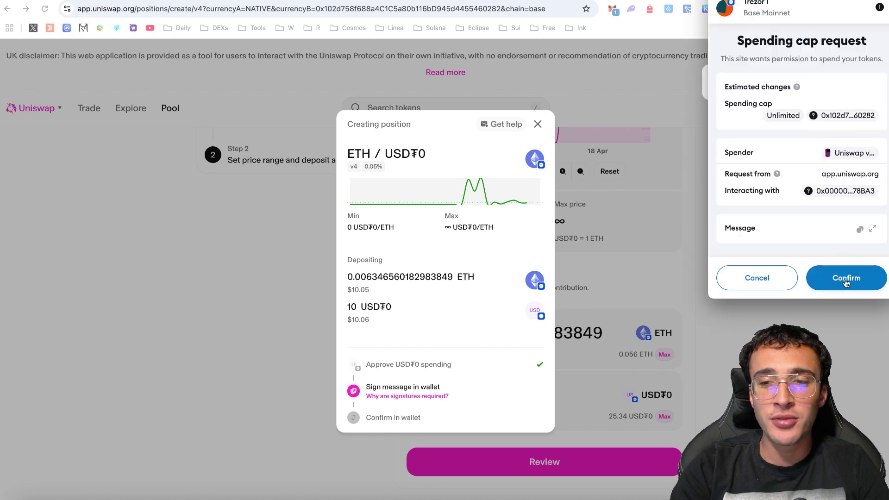
{"action": "left_click", "coordinate": [846, 279]}
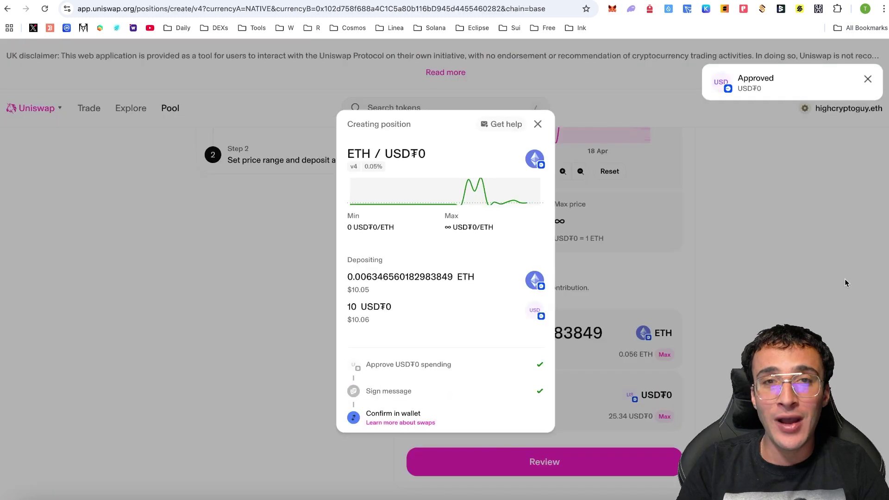
{"action": "left_click", "coordinate": [844, 279]}
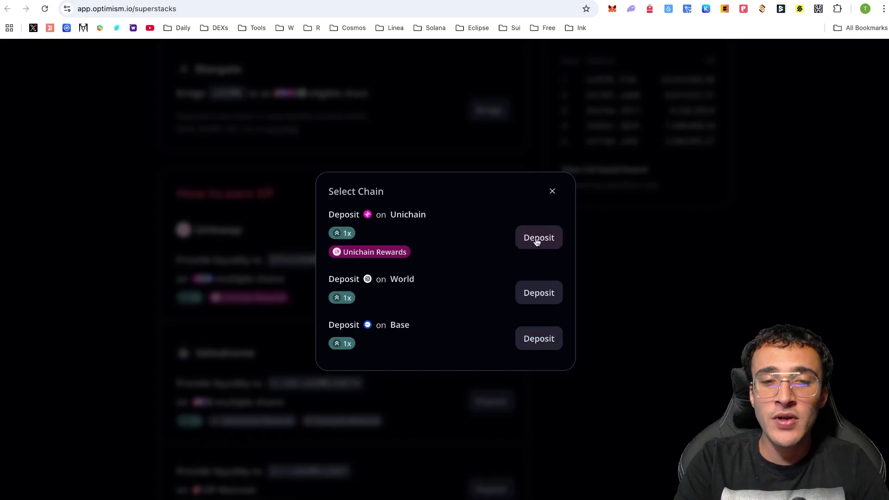
Close the Uniswap chain dialog, review the XP stats and tasks, and show Velodrome's deposit chains
{"action": "left_click", "coordinate": [560, 132]}
{"action": "scroll", "coordinate": [557, 132], "scroll_direction": "up", "scroll_amount": 10}
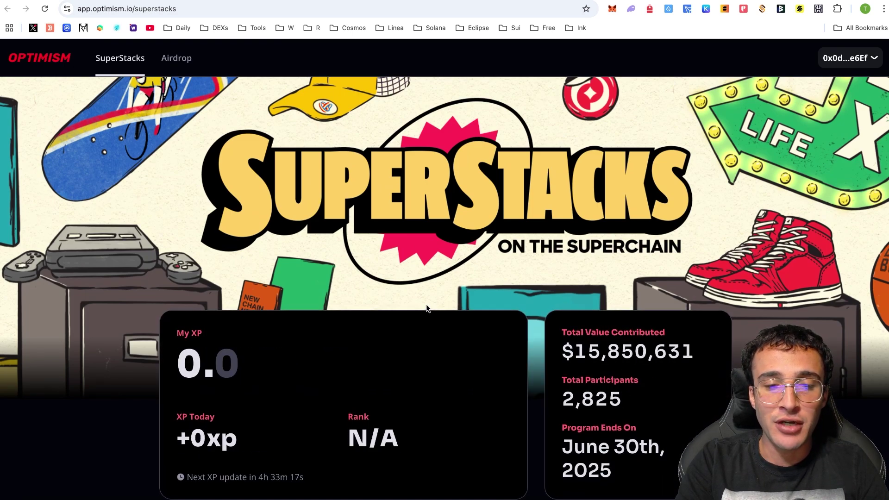
{"action": "scroll", "coordinate": [427, 308], "scroll_direction": "down", "scroll_amount": 1}
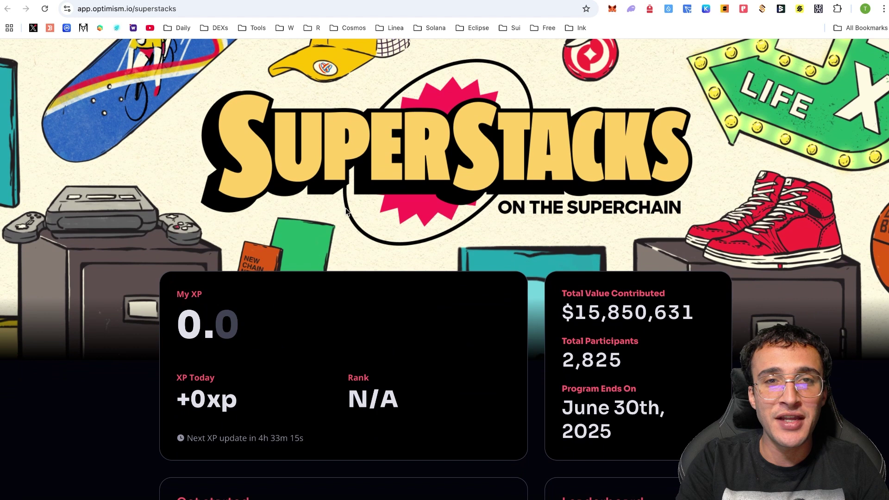
{"action": "scroll", "coordinate": [319, 315], "scroll_direction": "down", "scroll_amount": 3}
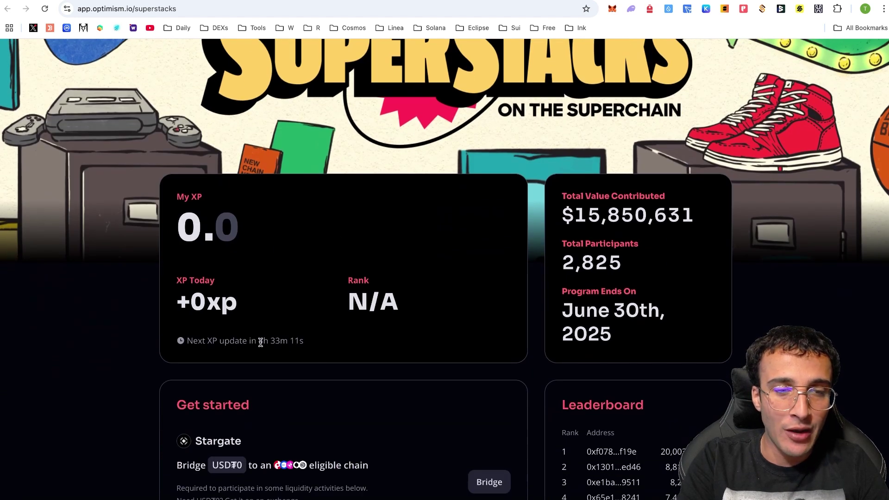
{"action": "left_click_drag", "start_coordinate": [258, 344], "coordinate": [306, 349]}
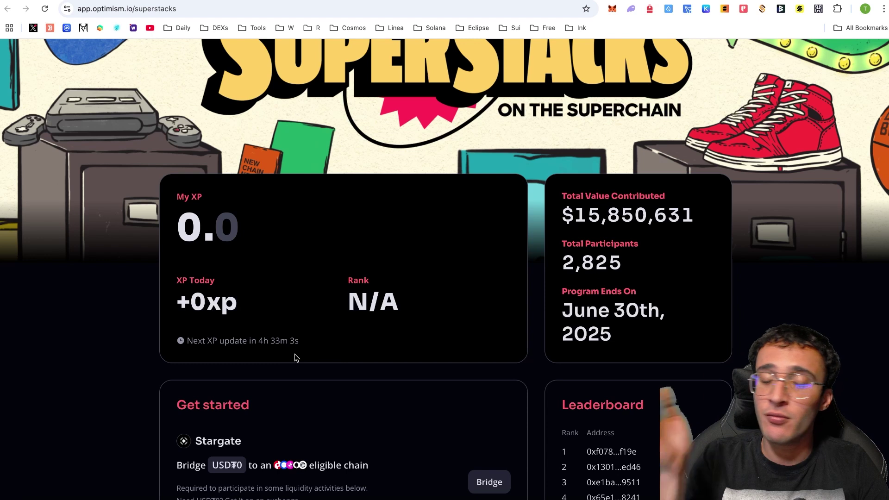
{"action": "scroll", "coordinate": [296, 357], "scroll_direction": "down", "scroll_amount": 3}
{"action": "scroll", "coordinate": [296, 358], "scroll_direction": "down", "scroll_amount": 10}
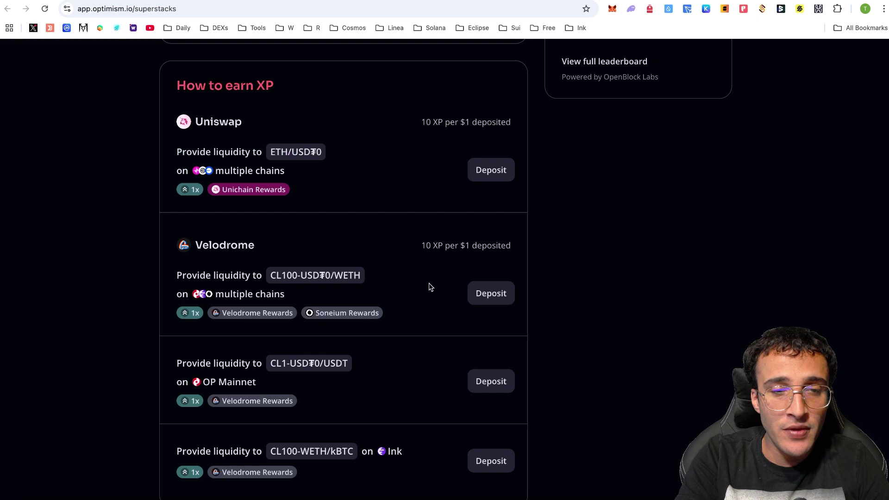
{"action": "left_click", "coordinate": [503, 300]}
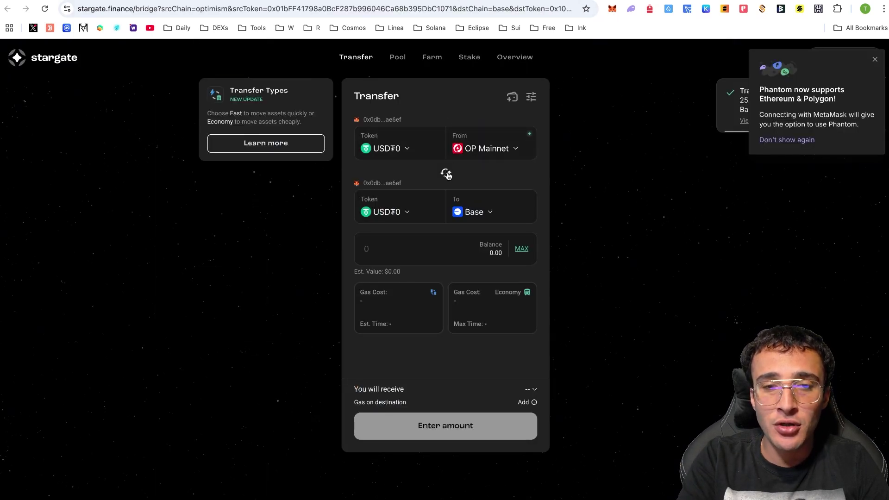
Set the bridge to Base → Soneium with the full 15.335 USD₮0 balance
{"action": "left_click", "coordinate": [446, 173]}
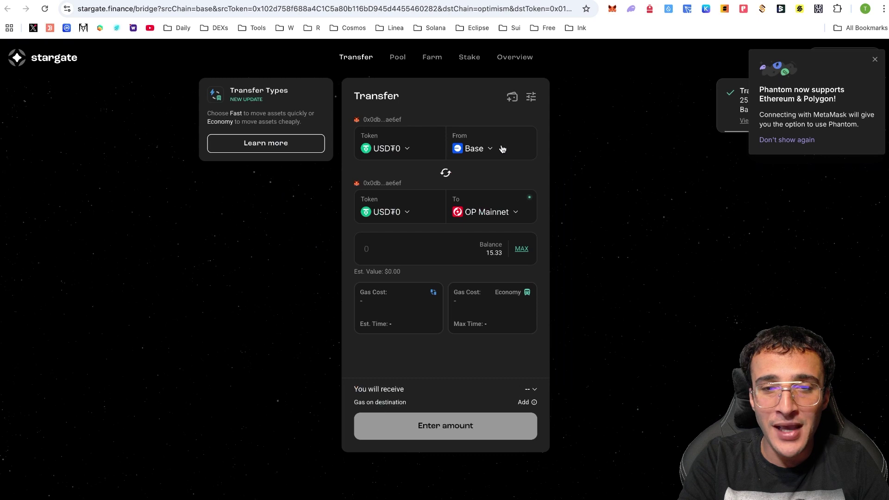
{"action": "left_click", "coordinate": [492, 211]}
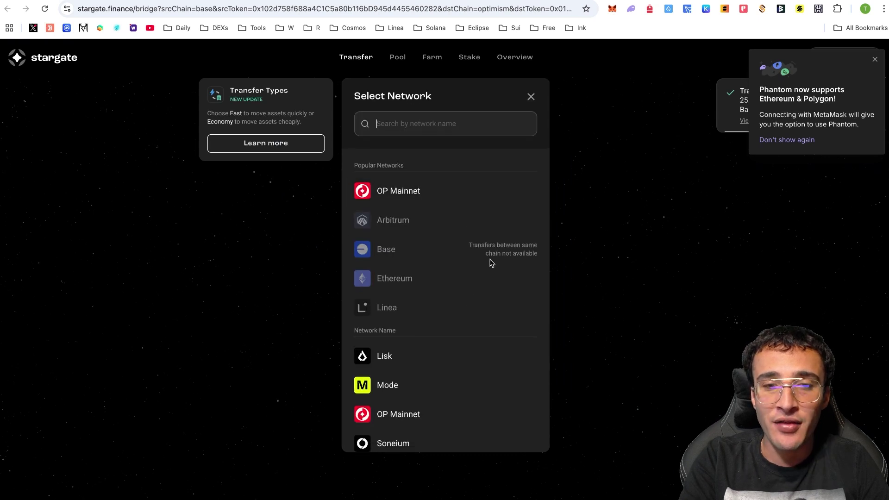
{"action": "scroll", "coordinate": [491, 262], "scroll_direction": "down", "scroll_amount": 2}
{"action": "left_click", "coordinate": [455, 348]}
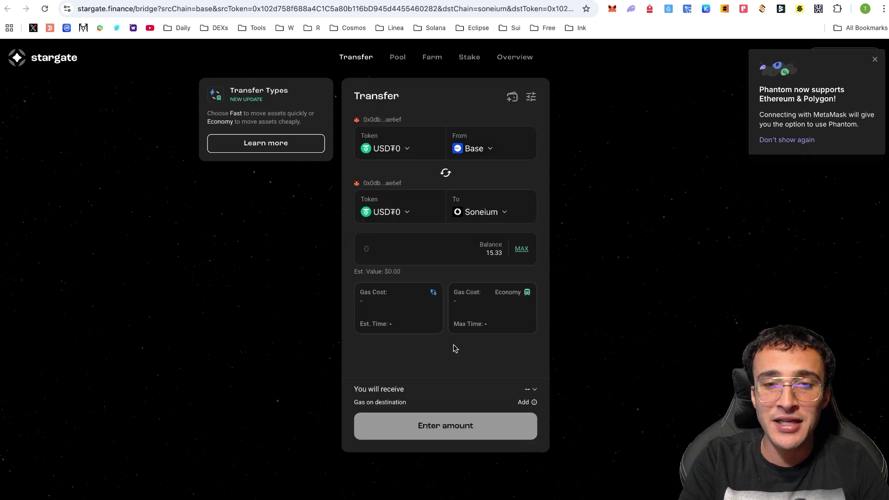
{"action": "left_click", "coordinate": [524, 252]}
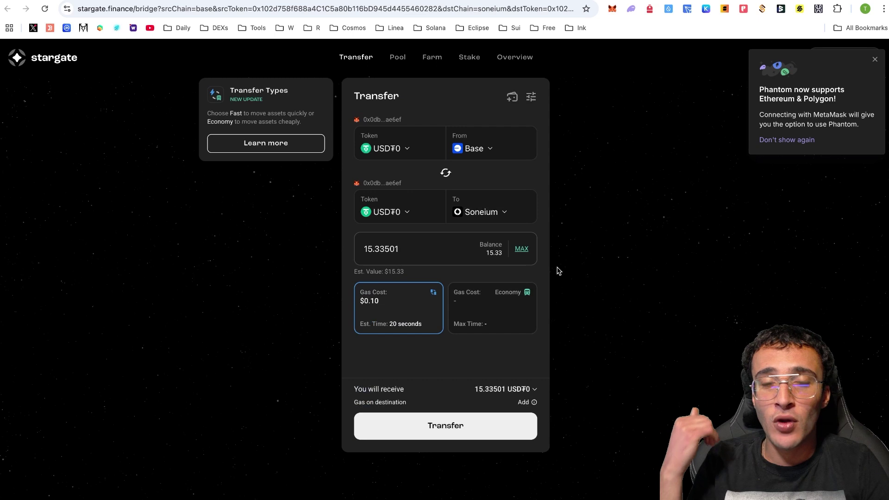
Send the transfer, approving USD₮0 spending and confirming the bridge transaction in MetaMask
{"action": "left_click", "coordinate": [469, 433]}
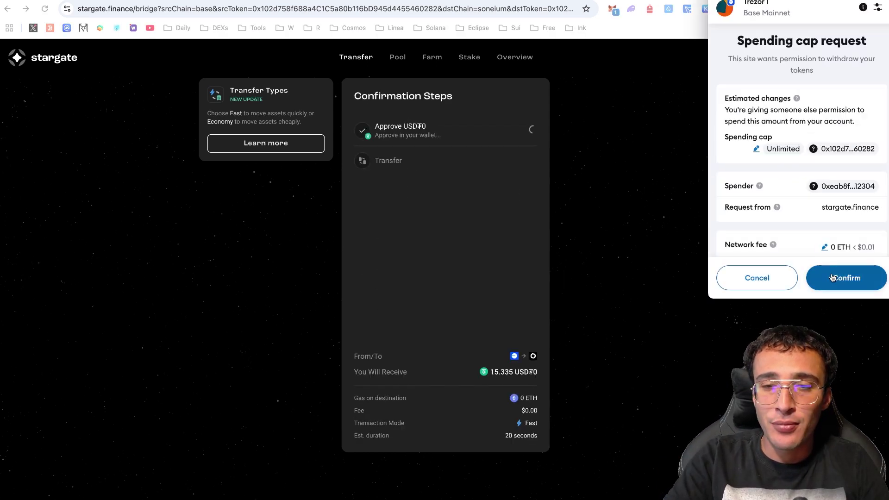
{"action": "left_click", "coordinate": [829, 277]}
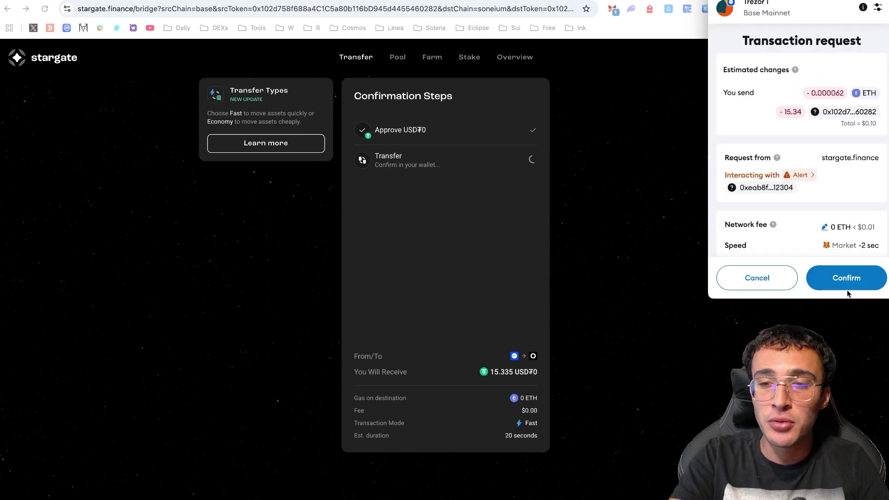
{"action": "left_click", "coordinate": [848, 283]}
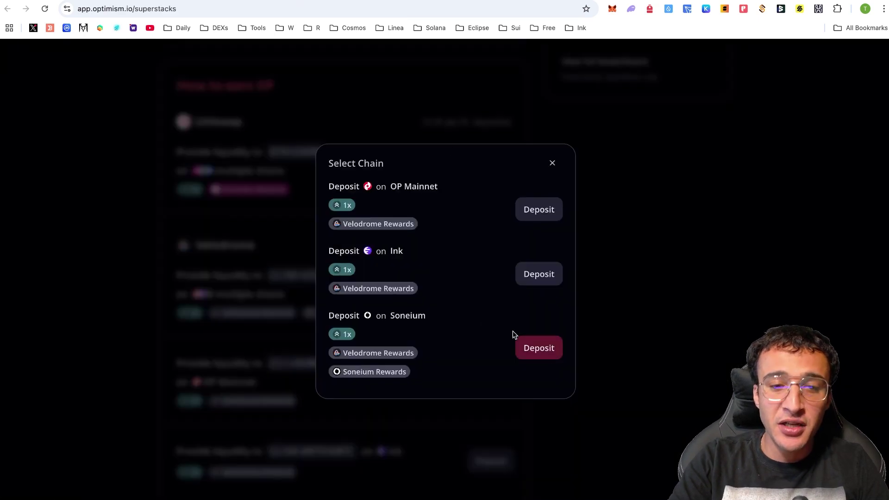
Open the Velodrome deposit on Soneium and connect the browser wallet
{"action": "left_click", "coordinate": [557, 350]}
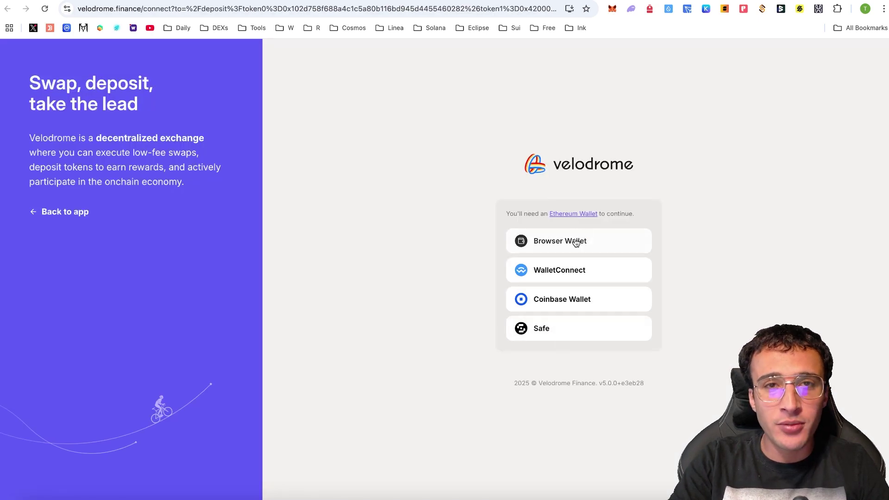
{"action": "left_click", "coordinate": [575, 242]}
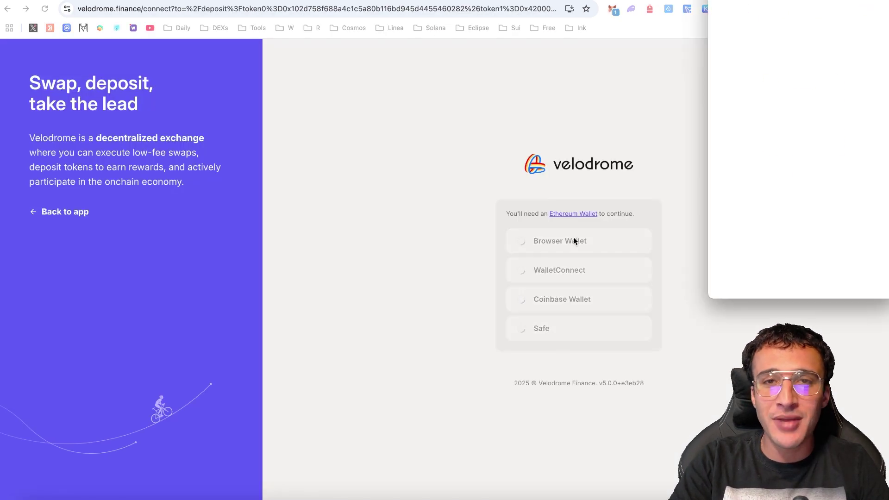
{"action": "left_click", "coordinate": [854, 277]}
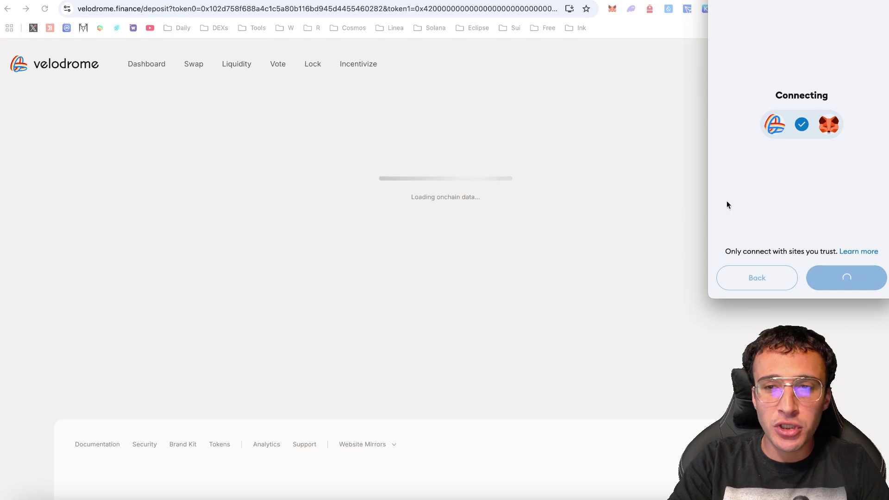
Close the Velodrome chain dialog on the SuperStacks page
{"action": "scroll", "coordinate": [780, 228], "scroll_direction": "down", "scroll_amount": 1}
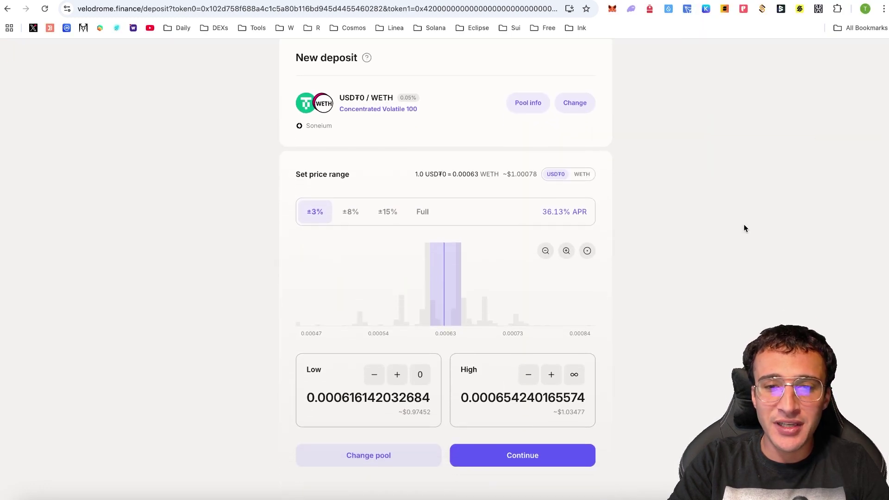
{"action": "scroll", "coordinate": [750, 203], "scroll_direction": "down", "scroll_amount": 1}
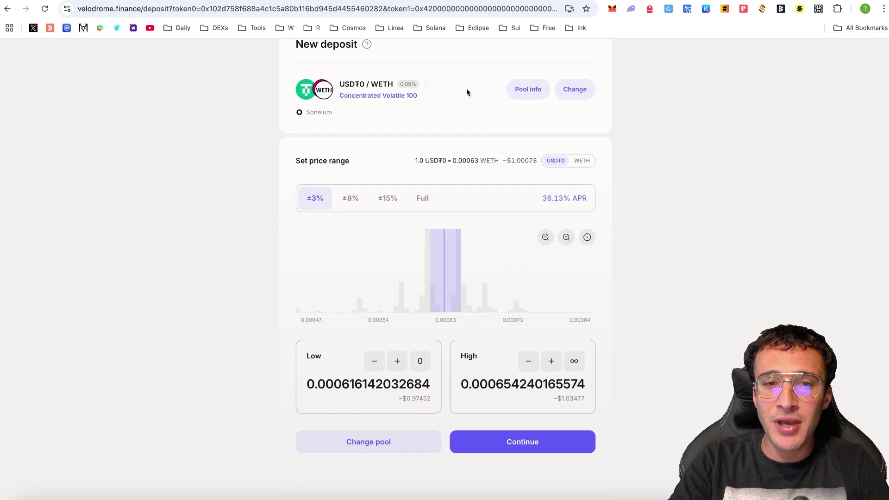
{"action": "scroll", "coordinate": [719, 132], "scroll_direction": "down", "scroll_amount": 1}
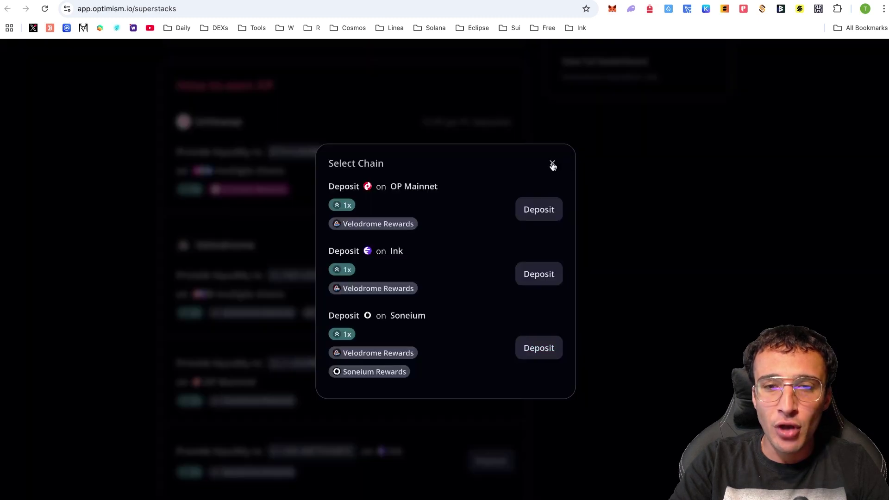
{"action": "left_click", "coordinate": [552, 164]}
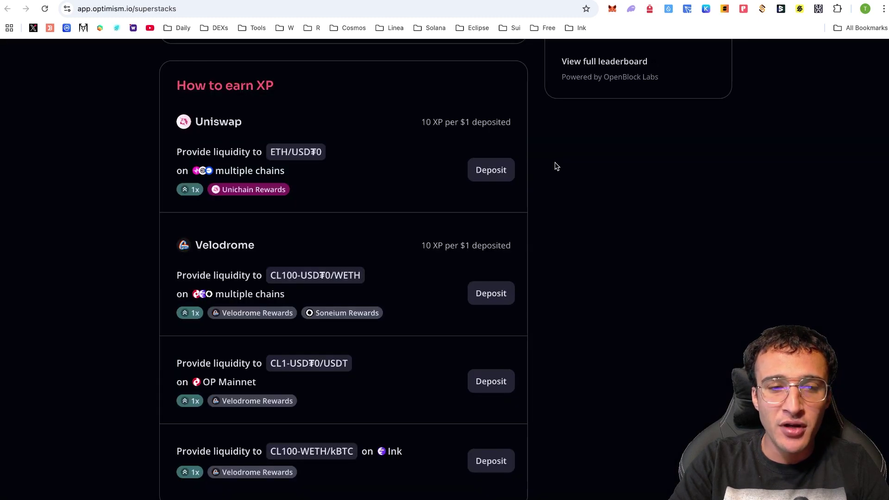
{"action": "scroll", "coordinate": [582, 226], "scroll_direction": "down", "scroll_amount": 1}
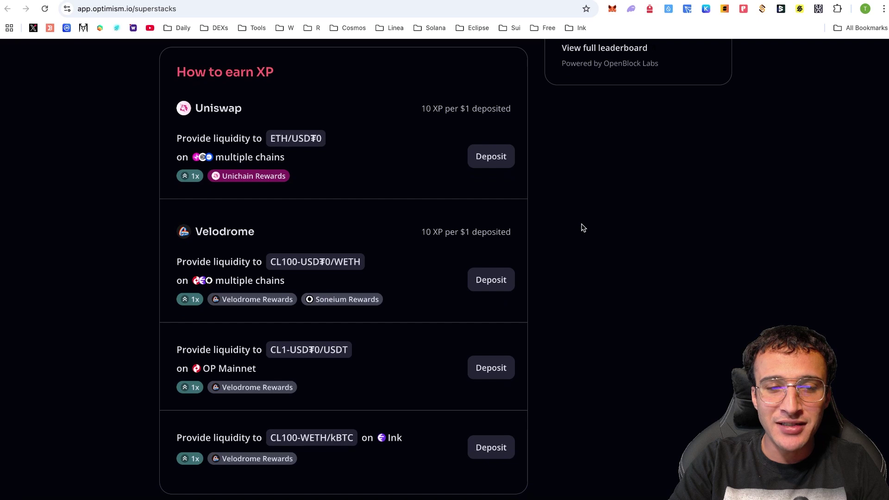
{"action": "scroll", "coordinate": [583, 227], "scroll_direction": "down", "scroll_amount": 2}
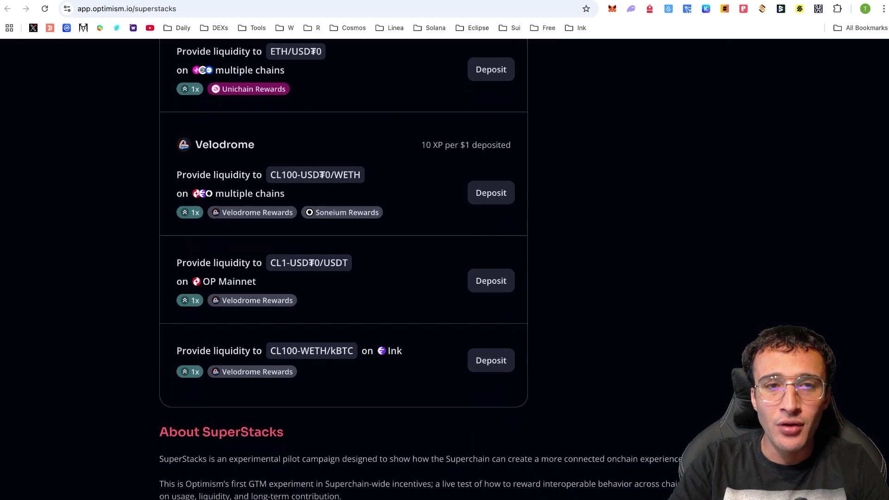
Accept the ±3% price range for the USD₮0/WETH pool and continue
{"action": "key", "text": "ctrl+Tab"}
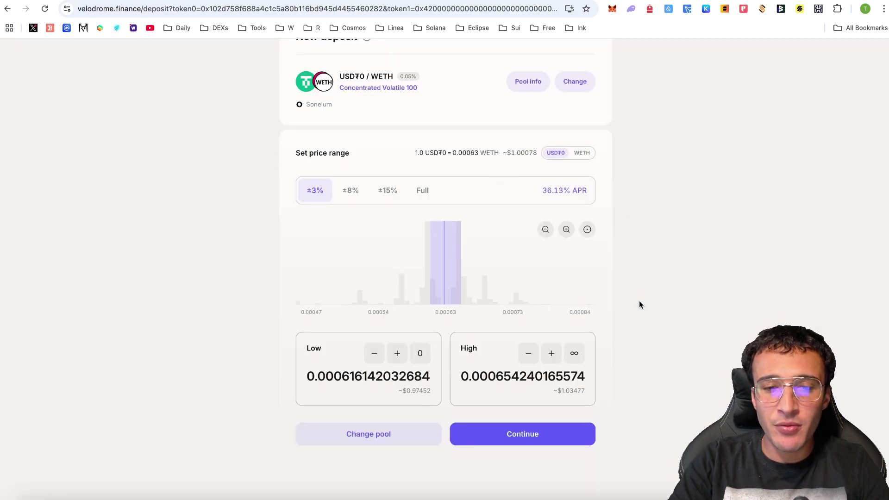
{"action": "scroll", "coordinate": [638, 304], "scroll_direction": "down", "scroll_amount": 1}
{"action": "scroll", "coordinate": [508, 280], "scroll_direction": "up", "scroll_amount": 3}
{"action": "scroll", "coordinate": [663, 282], "scroll_direction": "down", "scroll_amount": 2}
{"action": "left_click", "coordinate": [573, 434]}
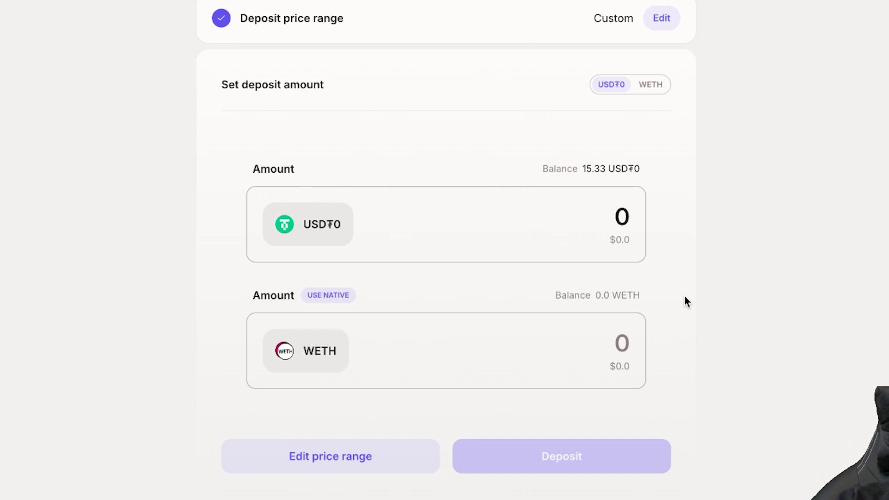
Deposit native ETH with the full 15.33 USD₮0 balance as the amounts
{"action": "left_click", "coordinate": [315, 297]}
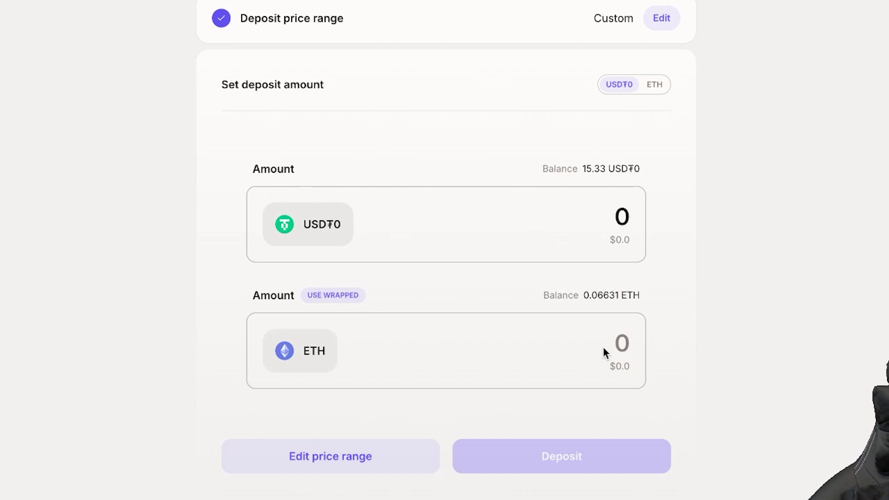
{"action": "double_click", "coordinate": [622, 217]}
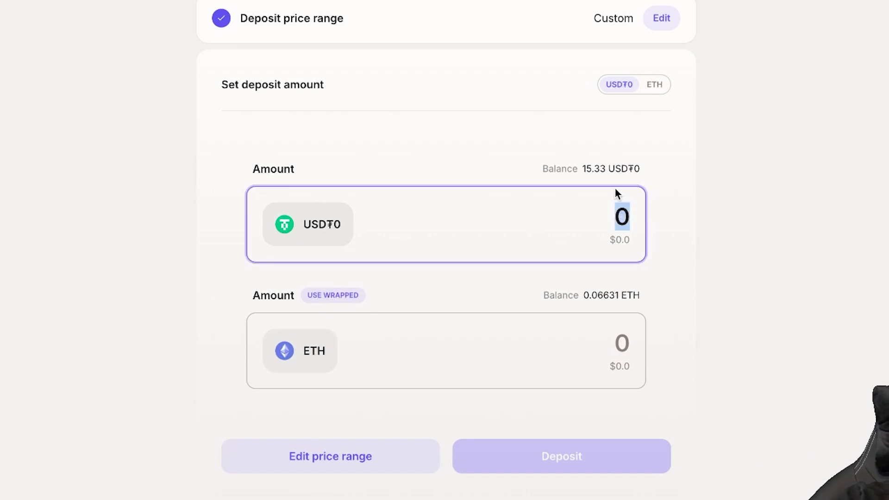
{"action": "left_click", "coordinate": [610, 171]}
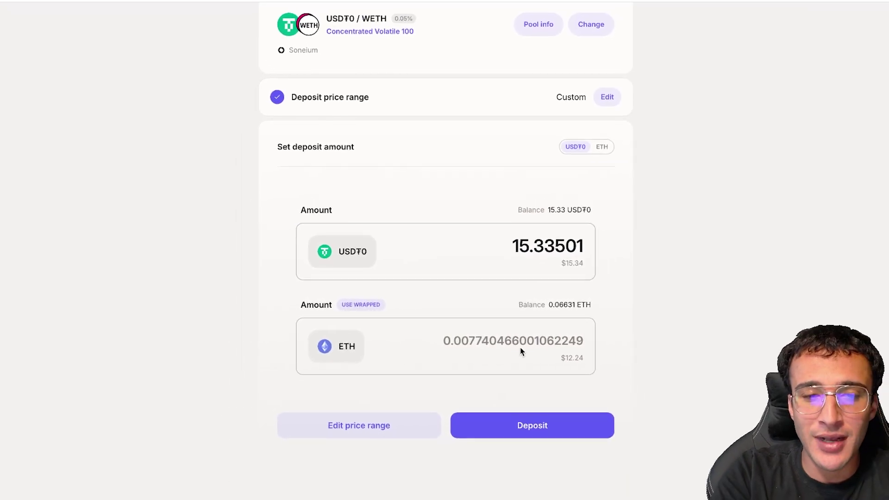
{"action": "left_click", "coordinate": [532, 424]}
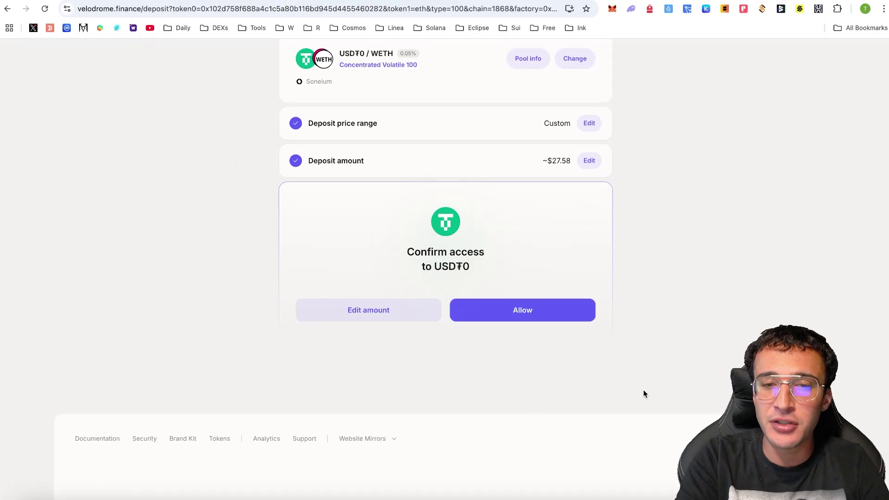
Allow USD₮0 access with a 15.34 spending cap and confirm the ETH deposit transaction
{"action": "left_click", "coordinate": [537, 305]}
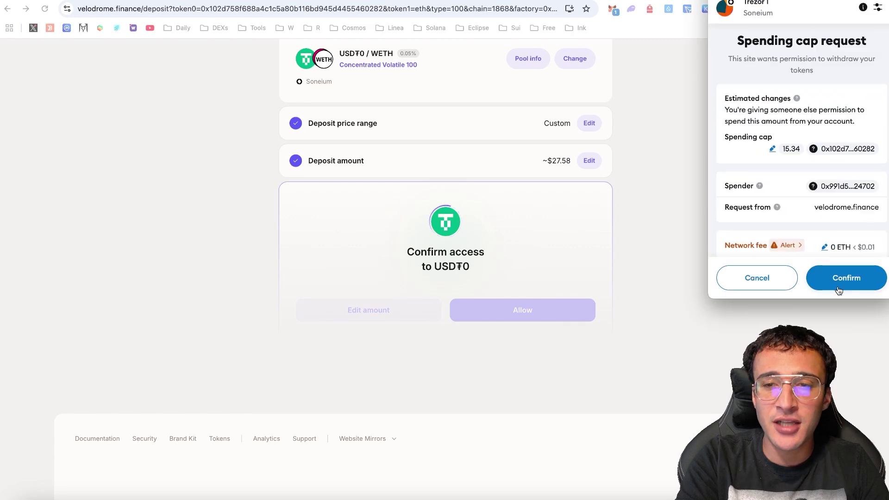
{"action": "left_click", "coordinate": [838, 288]}
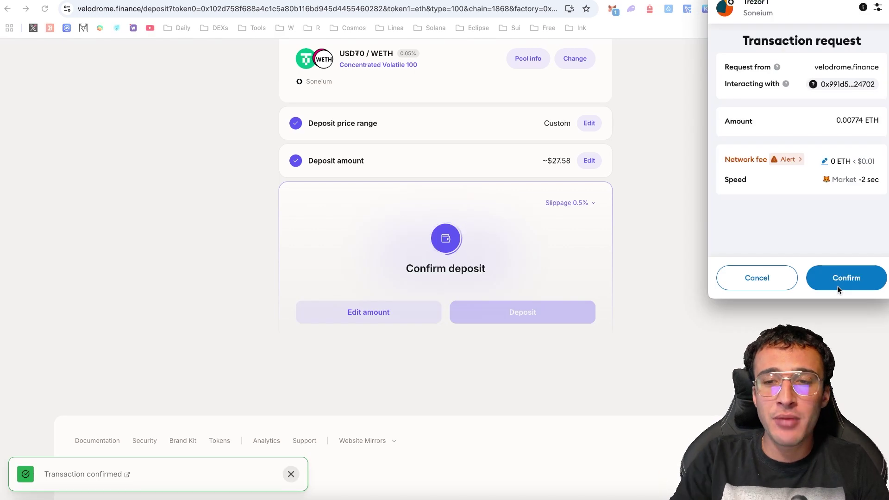
{"action": "left_click", "coordinate": [838, 286]}
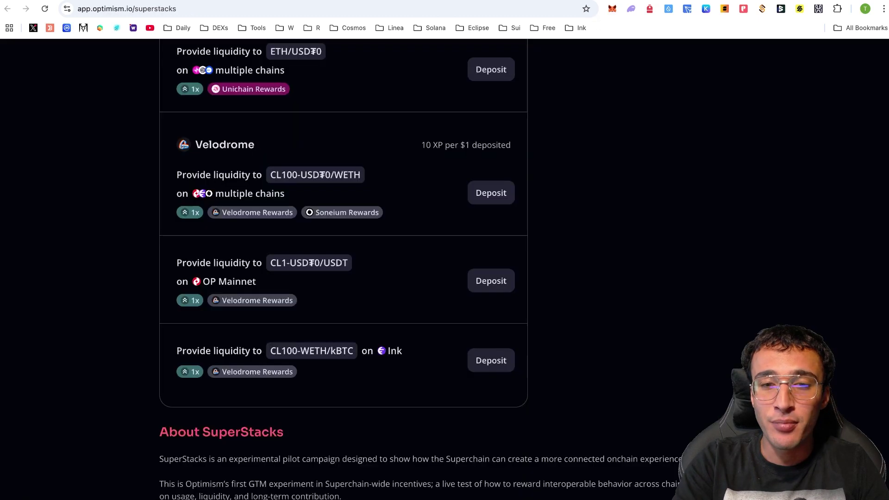
Scroll over the completed Velodrome deposit page
{"action": "scroll", "coordinate": [616, 237], "scroll_direction": "up", "scroll_amount": 15}
{"action": "scroll", "coordinate": [616, 237], "scroll_direction": "down", "scroll_amount": 9}
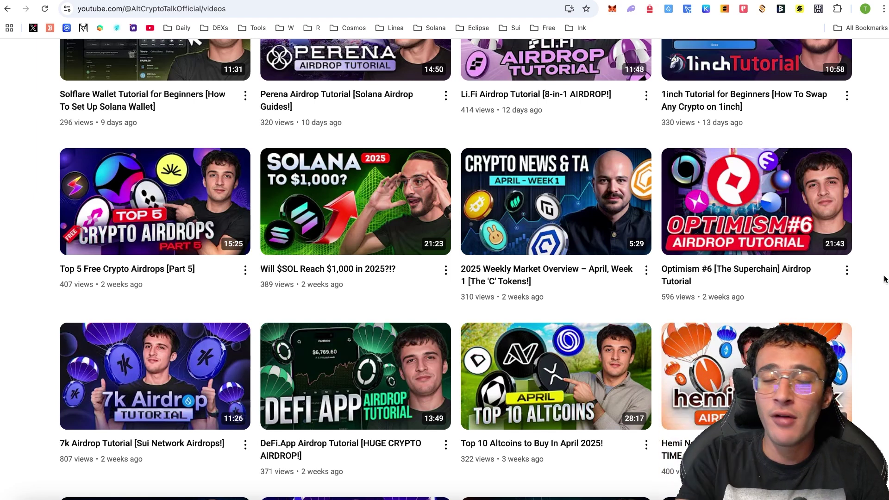
From the channel's Playlists tab, open the 37-video Crypto Airdrop Tutorials playlist
{"action": "scroll", "coordinate": [885, 279], "scroll_direction": "up", "scroll_amount": 15}
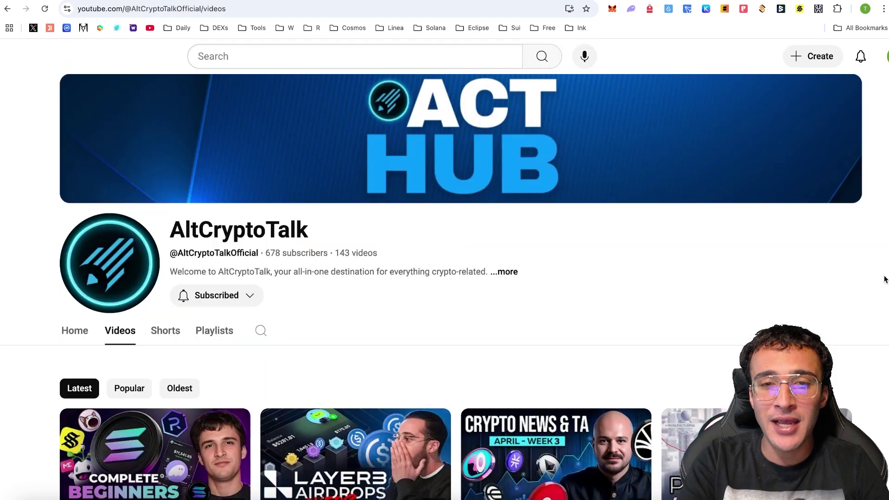
{"action": "left_click", "coordinate": [227, 331]}
{"action": "scroll", "coordinate": [571, 370], "scroll_direction": "down", "scroll_amount": 3}
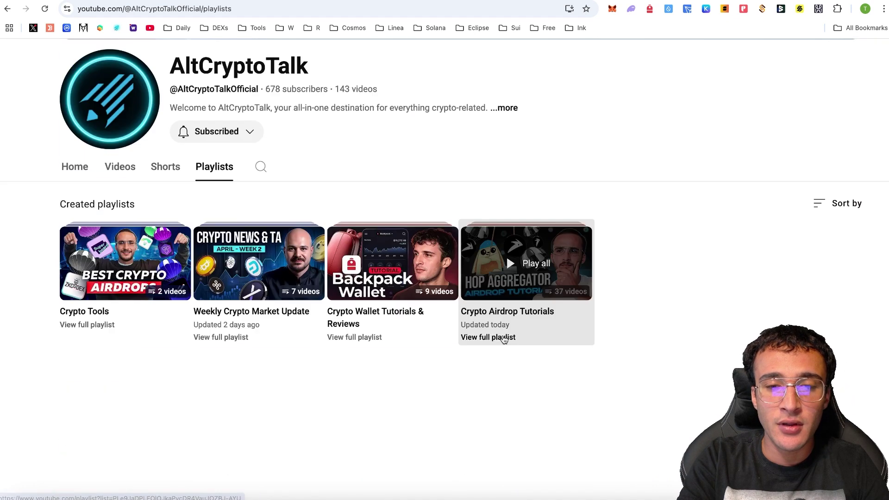
{"action": "left_click", "coordinate": [489, 327]}
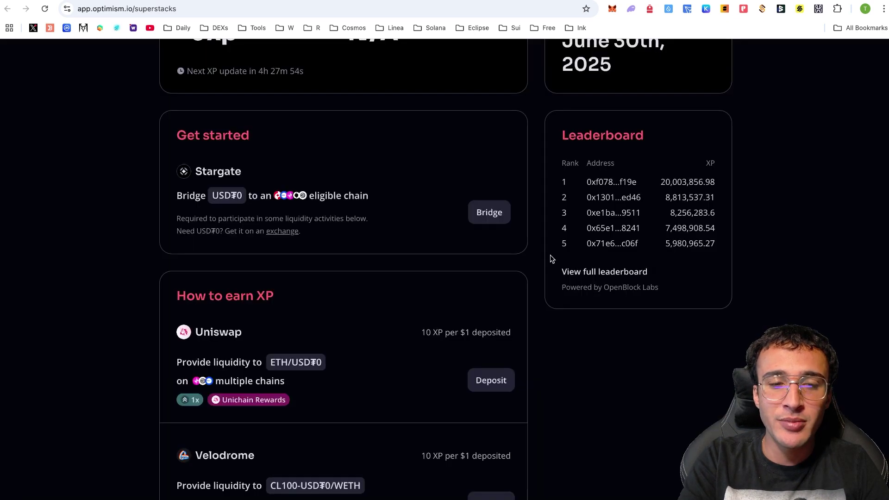
Review the SuperStacks How to earn XP list, then go to Uniswap's Positions page with the v3 pools
{"action": "scroll", "coordinate": [555, 274], "scroll_direction": "down", "scroll_amount": 3}
{"action": "scroll", "coordinate": [555, 274], "scroll_direction": "down", "scroll_amount": 5}
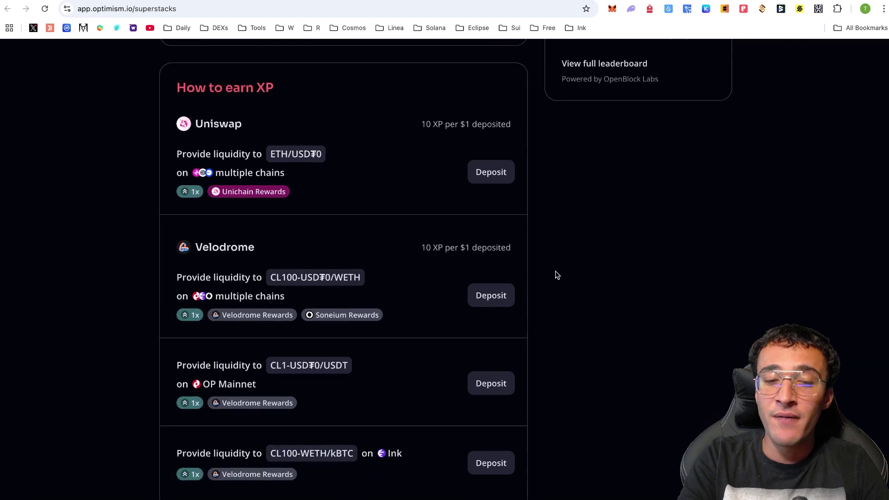
{"action": "scroll", "coordinate": [630, 248], "scroll_direction": "up", "scroll_amount": 2}
{"action": "scroll", "coordinate": [631, 249], "scroll_direction": "up", "scroll_amount": 9}
{"action": "scroll", "coordinate": [630, 249], "scroll_direction": "up", "scroll_amount": 3}
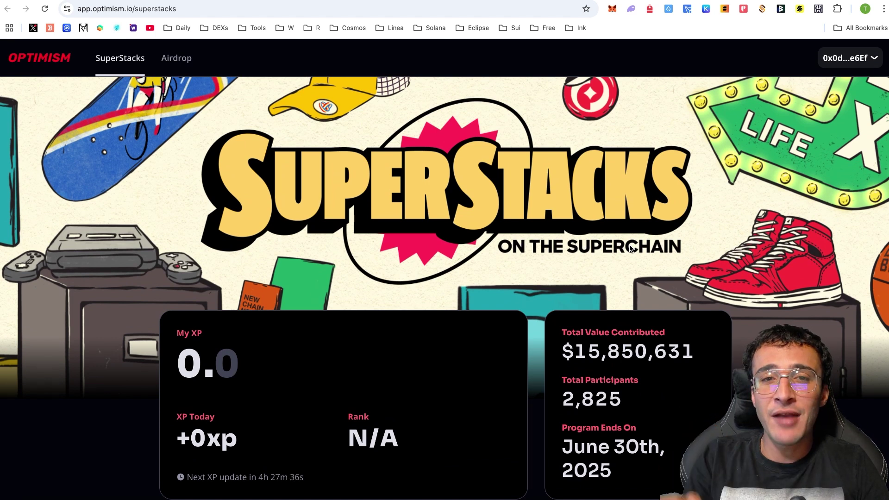
{"action": "left_click", "coordinate": [388, 1]}
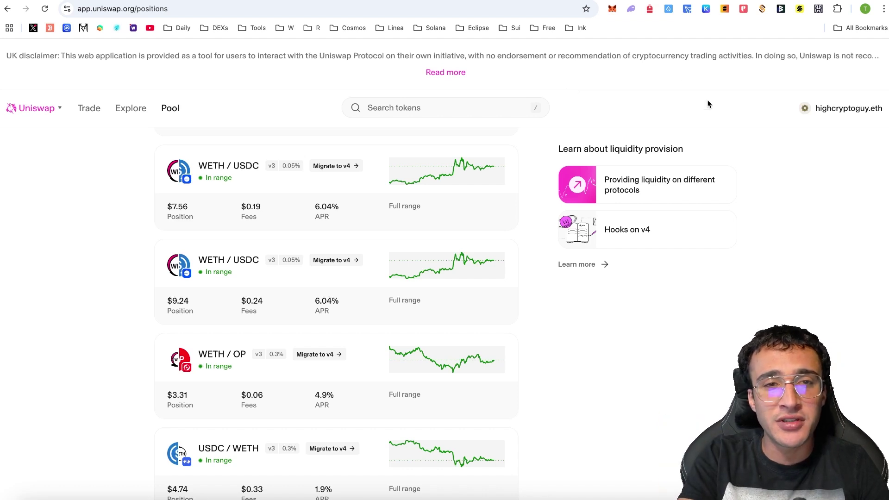
Filter Uniswap positions to Base and open the ETH/USD₮0 v4 position's details
{"action": "scroll", "coordinate": [440, 187], "scroll_direction": "up", "scroll_amount": 5}
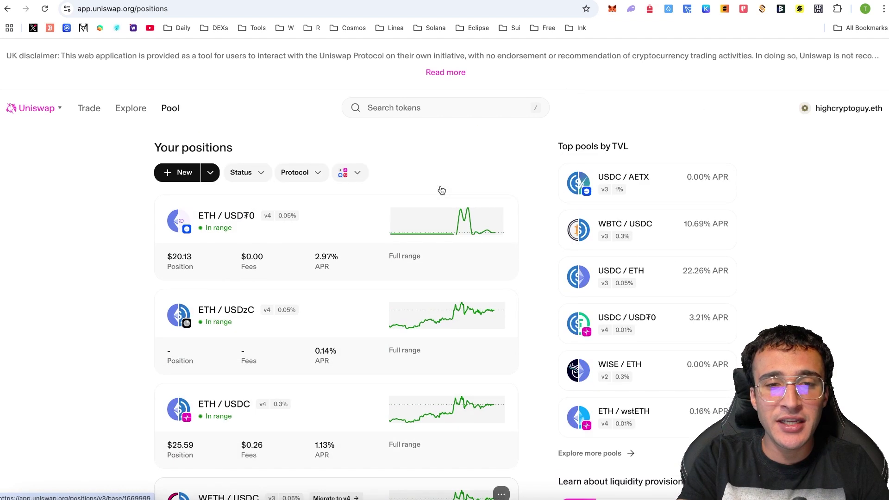
{"action": "left_click", "coordinate": [355, 175]}
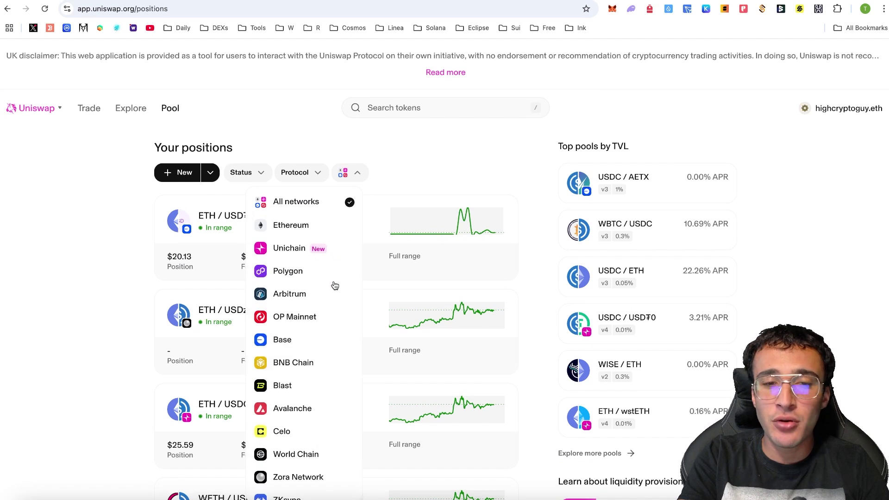
{"action": "left_click", "coordinate": [315, 342]}
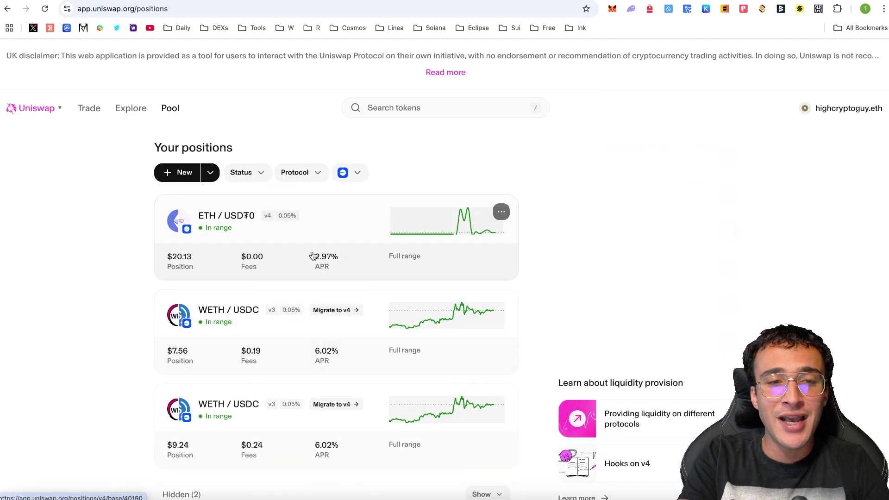
{"action": "left_click", "coordinate": [343, 220]}
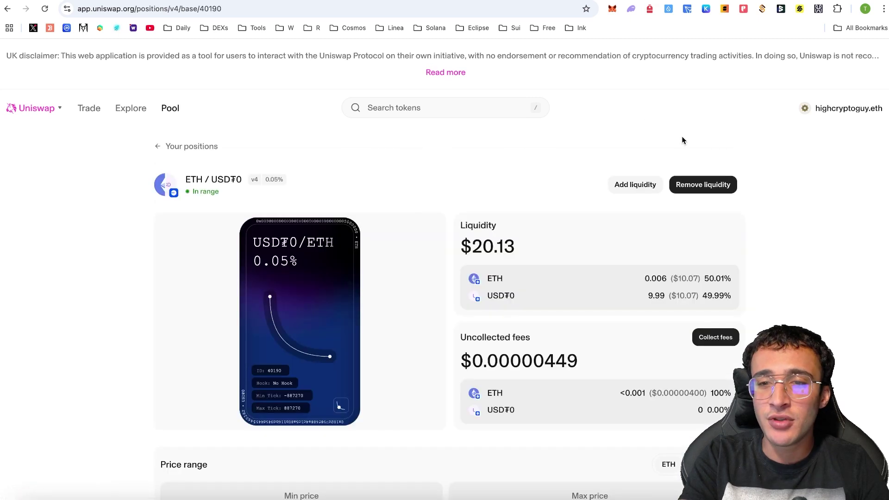
Preview removing 100% of the liquidity, then cancel, keeping the $20.13 position
{"action": "left_click", "coordinate": [698, 187]}
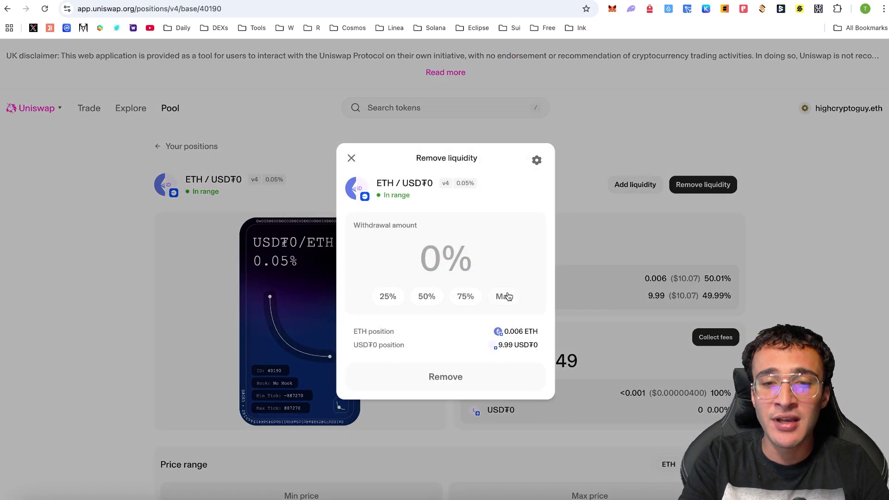
{"action": "left_click", "coordinate": [507, 296]}
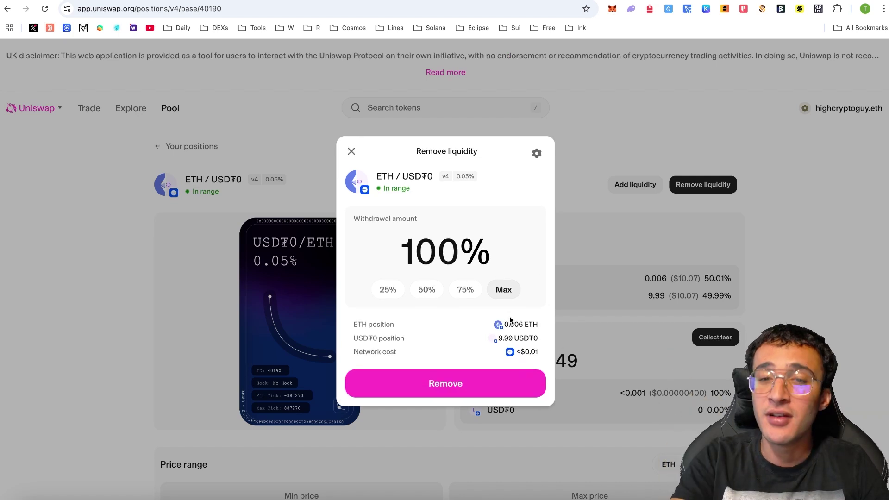
{"action": "left_click", "coordinate": [617, 163]}
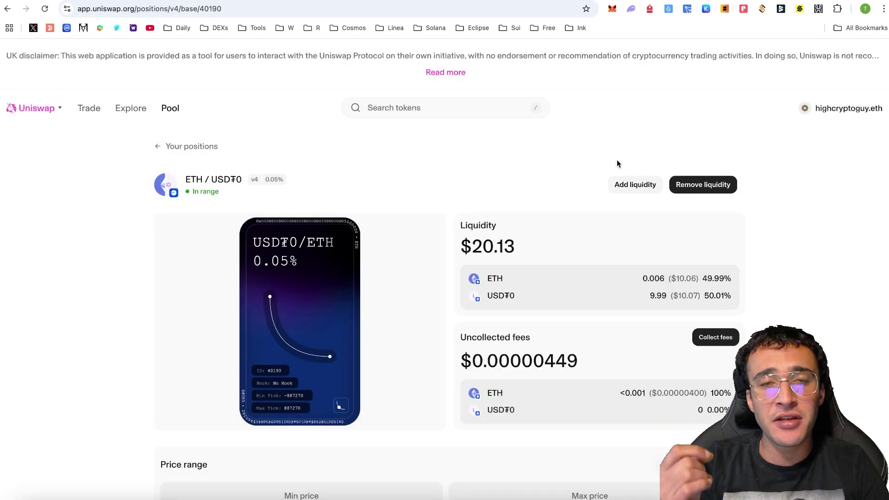